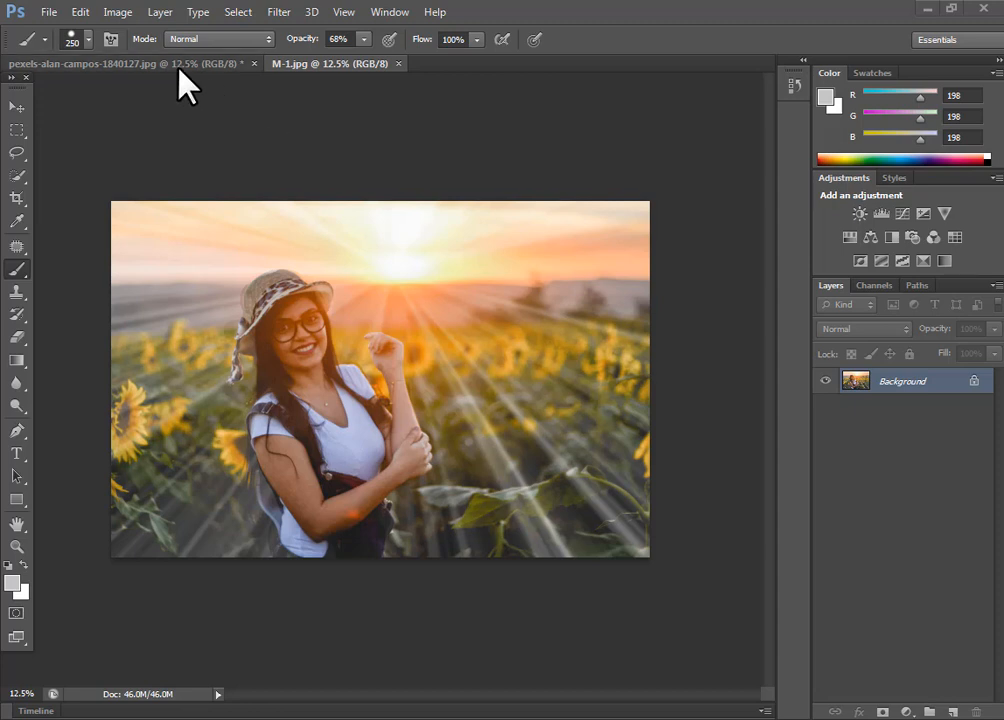
- Compare the original sunflower portrait with the finished M-1.jpg version and close M-1.jpg
{"action": "left_click", "coordinate": [177, 64]}
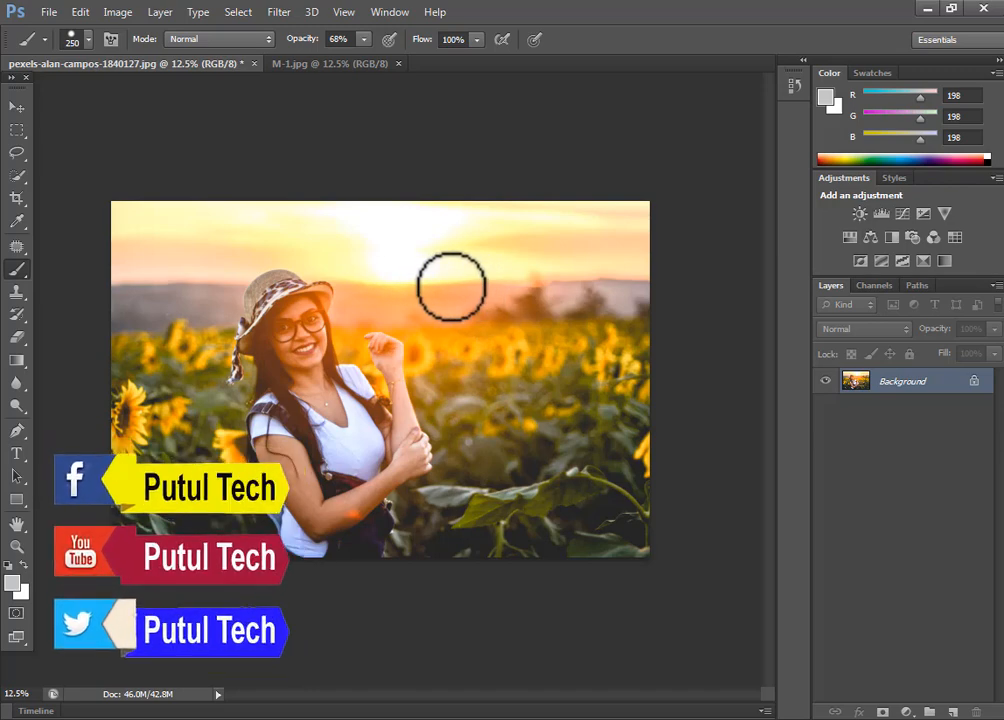
{"action": "left_click", "coordinate": [318, 63]}
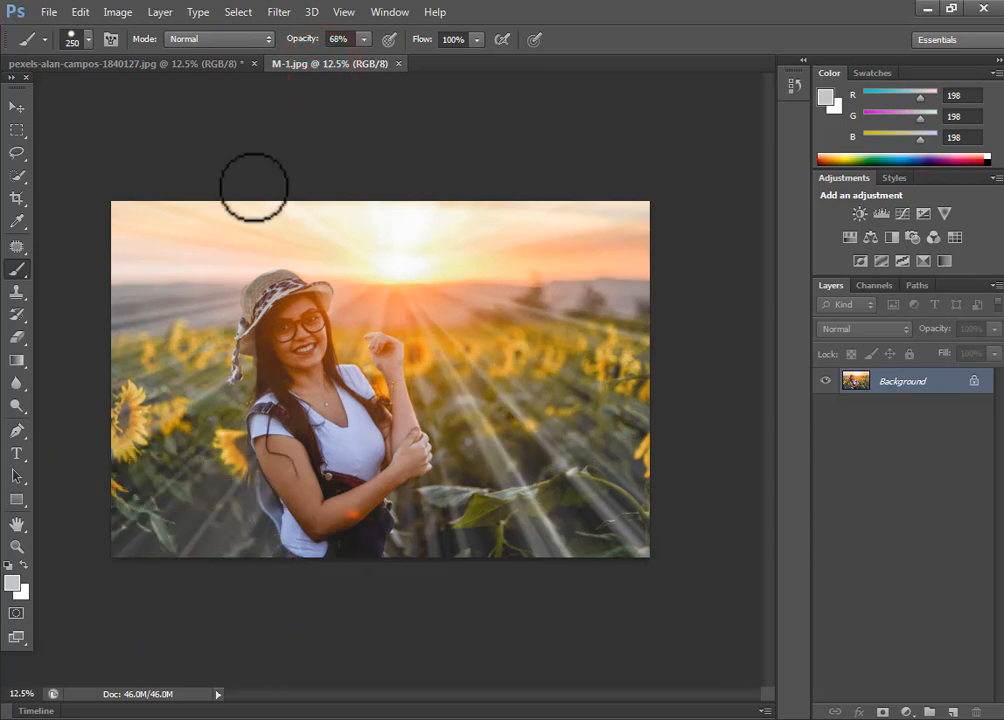
{"action": "left_click", "coordinate": [180, 64]}
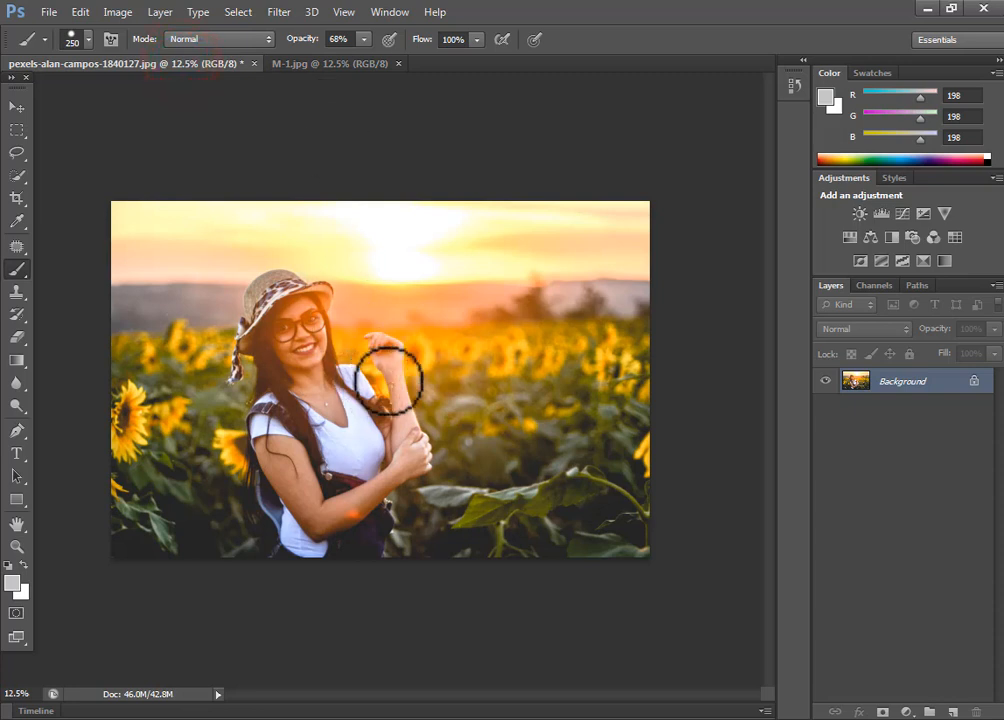
{"action": "left_click", "coordinate": [325, 64]}
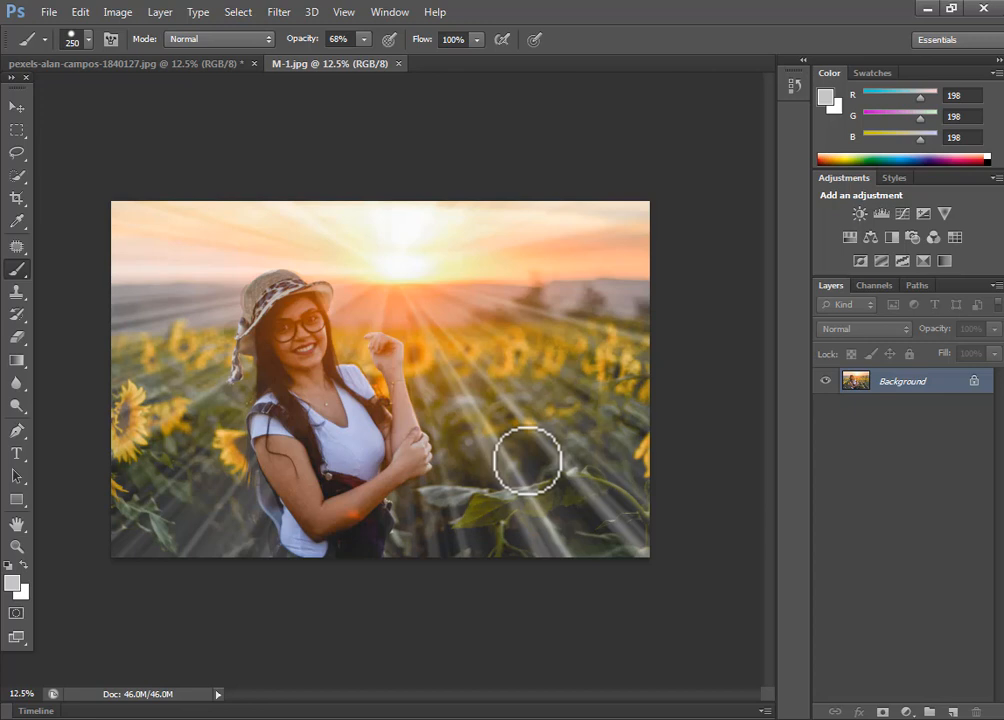
{"action": "left_click", "coordinate": [400, 63]}
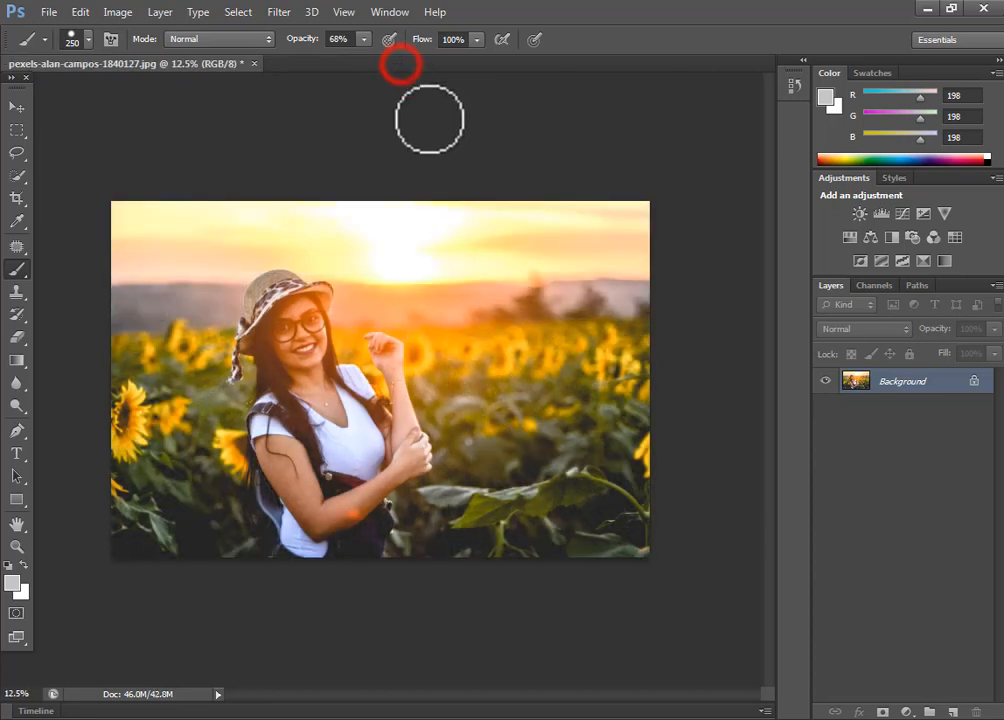
- Convert the locked Background into a regular layer named Layer 0 and add a Gradient fill layer above it
{"action": "double_click", "coordinate": [946, 390]}
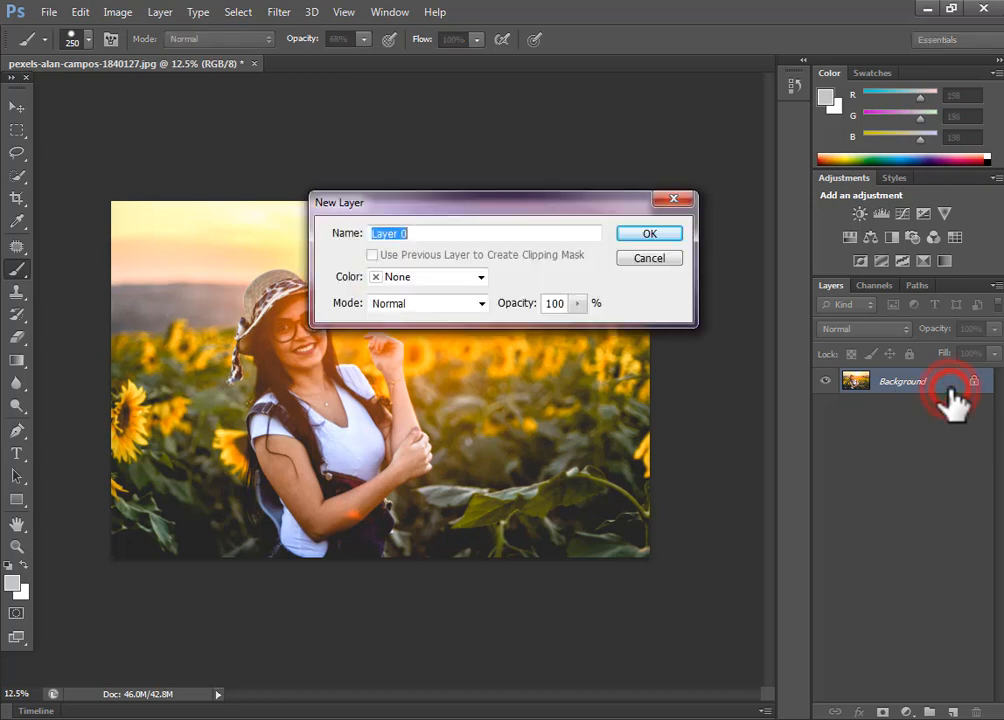
{"action": "left_click", "coordinate": [672, 235]}
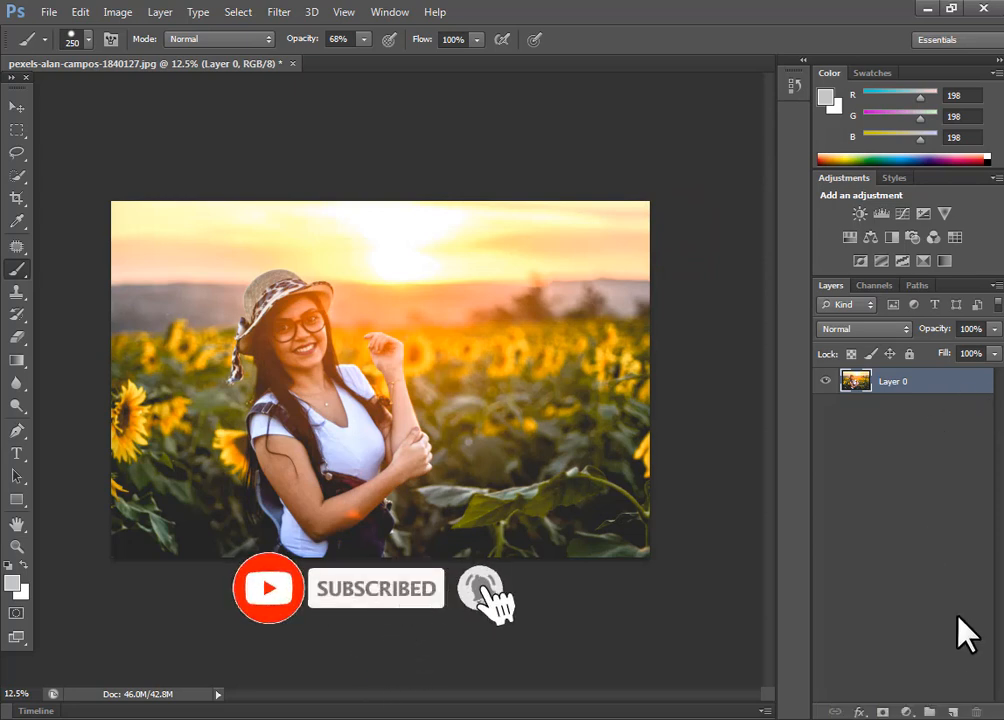
{"action": "left_click", "coordinate": [906, 712]}
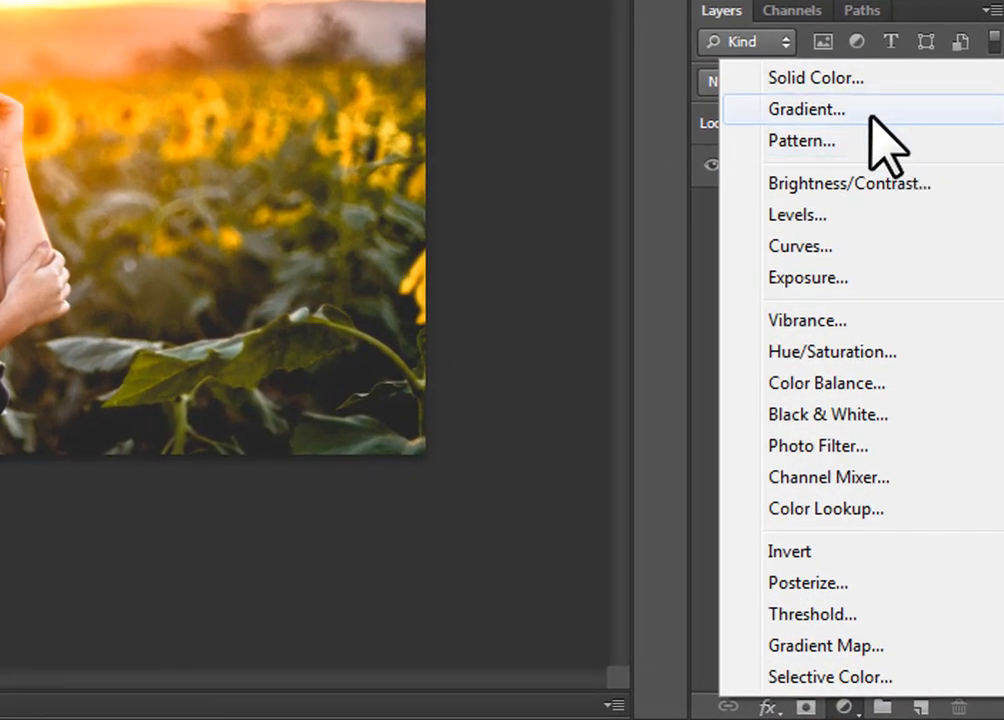
{"action": "left_click", "coordinate": [853, 110]}
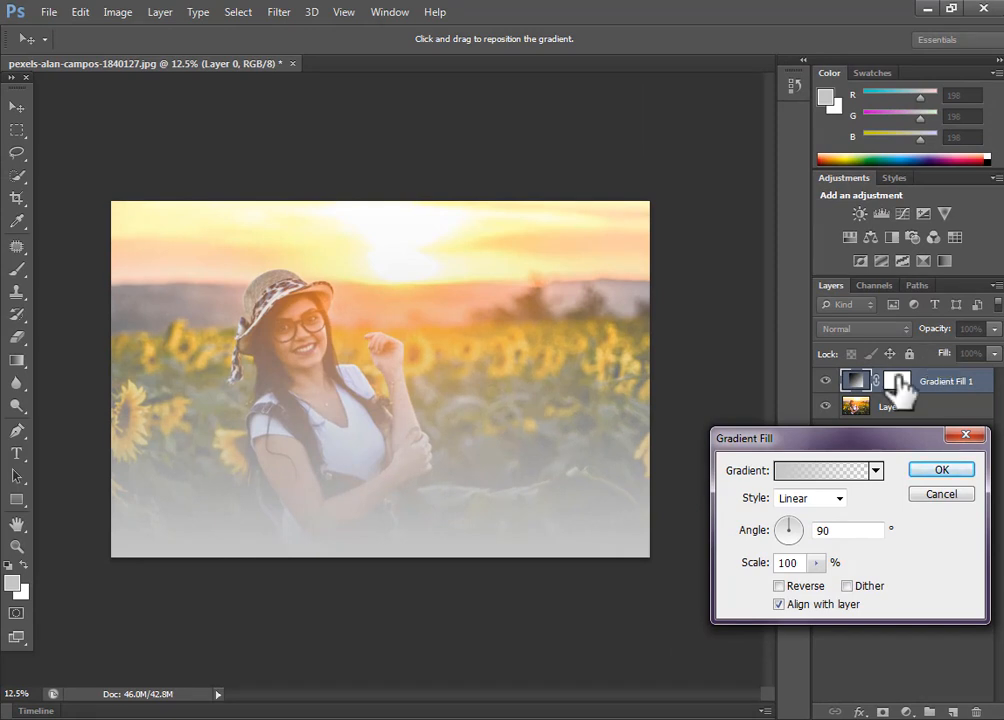
- Change the fill's gradient type to Noise and set its roughness to 100%
{"action": "left_click", "coordinate": [809, 473]}
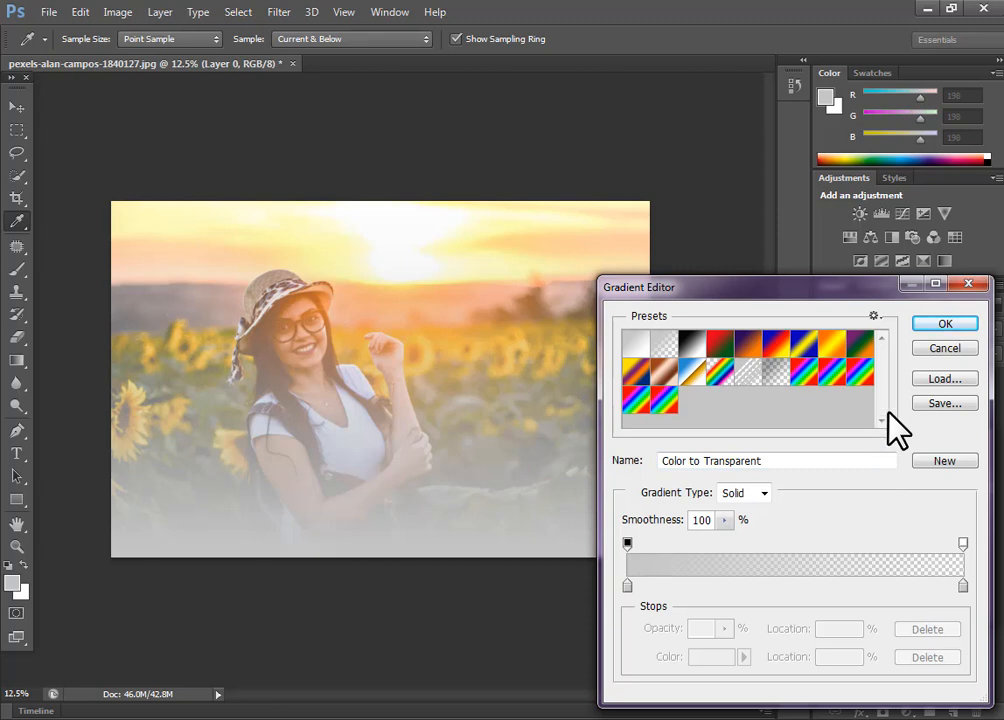
{"action": "left_click", "coordinate": [763, 493]}
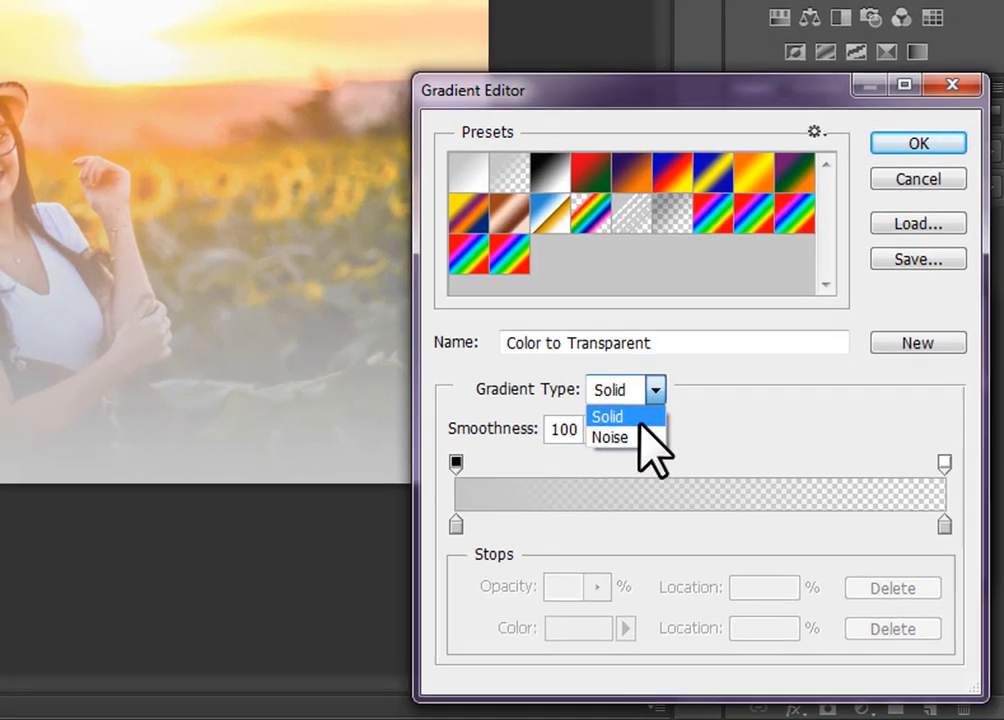
{"action": "left_click", "coordinate": [693, 496]}
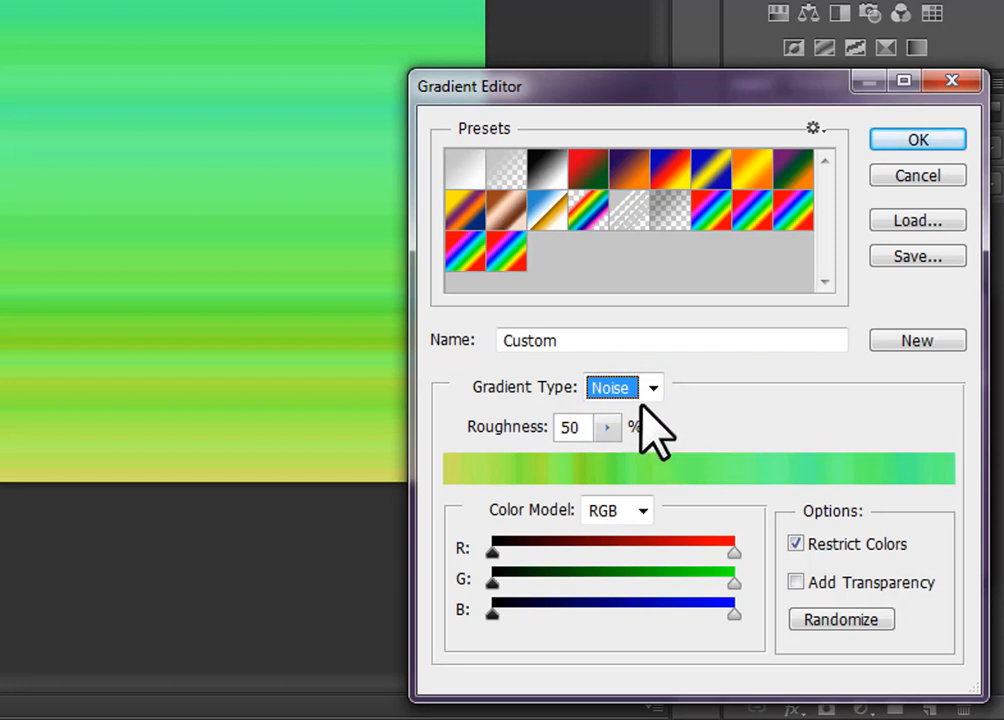
{"action": "left_click", "coordinate": [609, 427]}
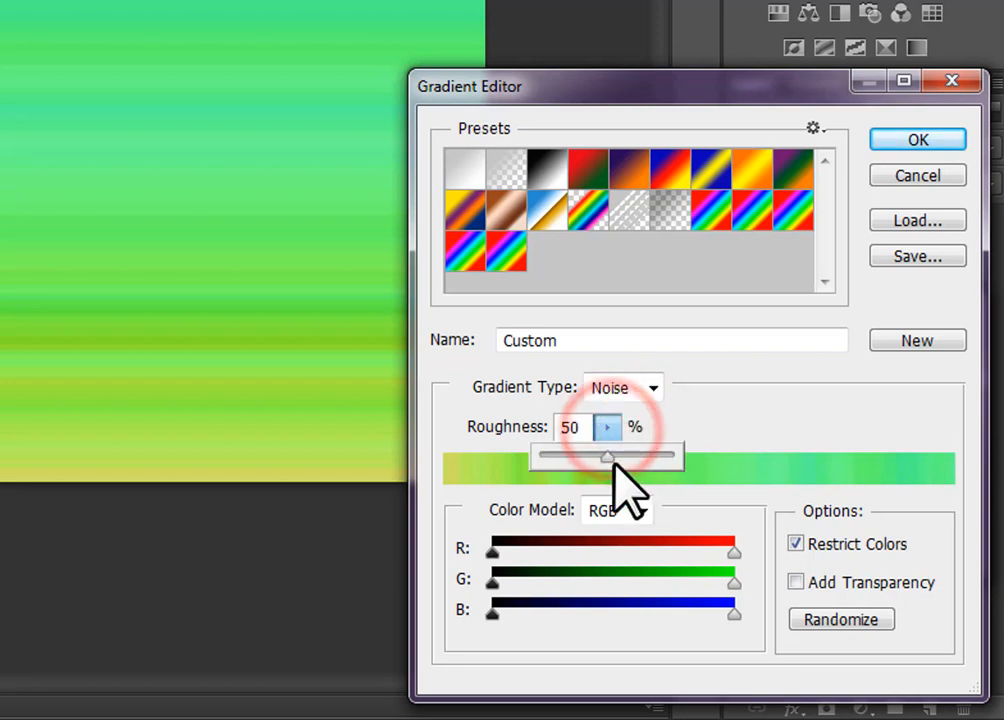
{"action": "left_click_drag", "start_coordinate": [612, 457], "coordinate": [705, 490]}
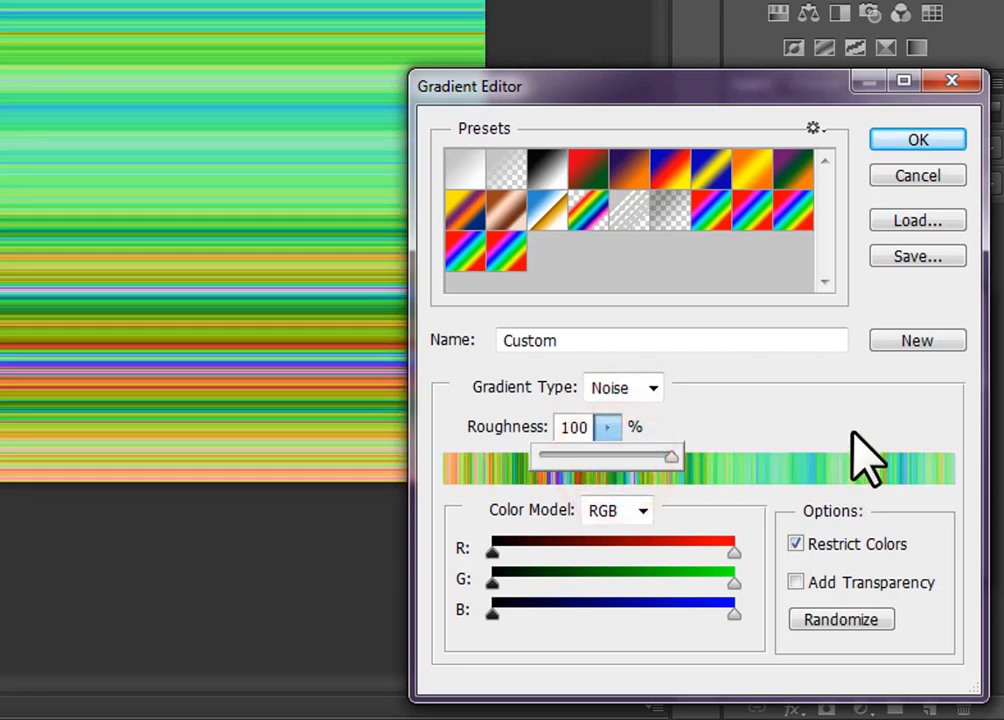
{"action": "left_click", "coordinate": [738, 425]}
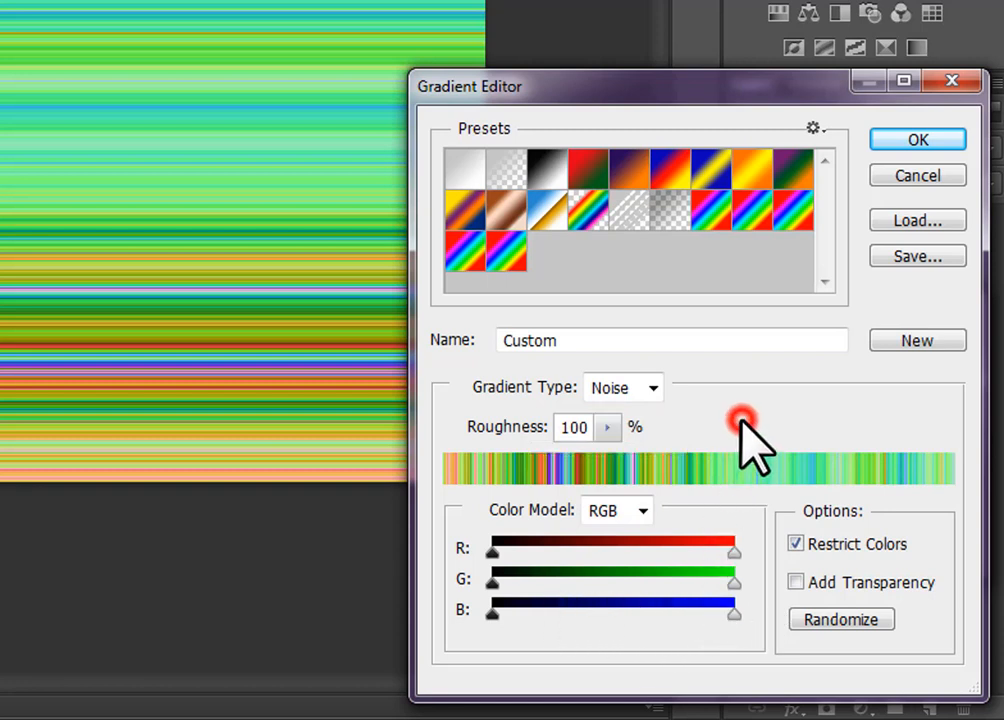
- Switch the noise gradient's color model to HSB and reduce its maximum saturation to zero for a greyscale pattern
{"action": "left_click", "coordinate": [616, 516]}
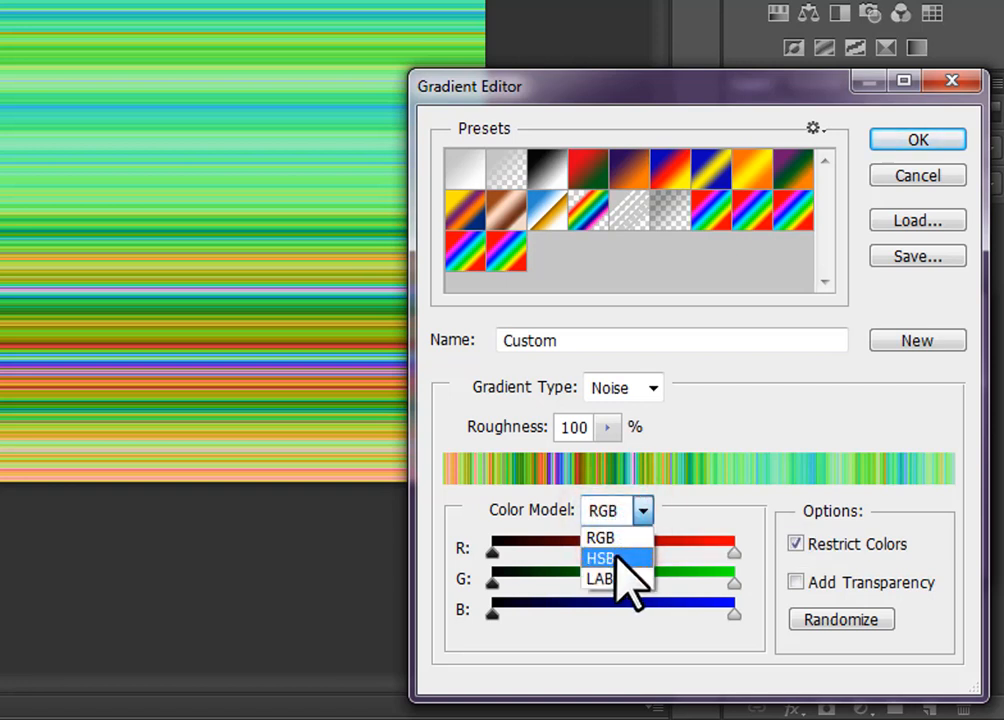
{"action": "left_click", "coordinate": [619, 560]}
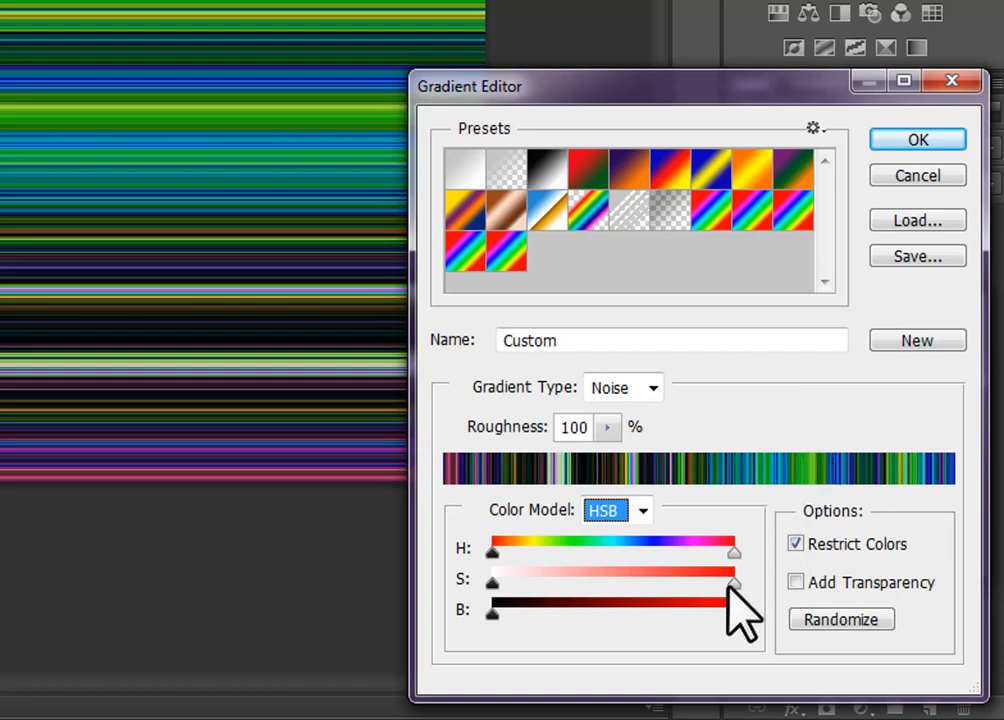
{"action": "left_click_drag", "start_coordinate": [729, 586], "coordinate": [478, 580]}
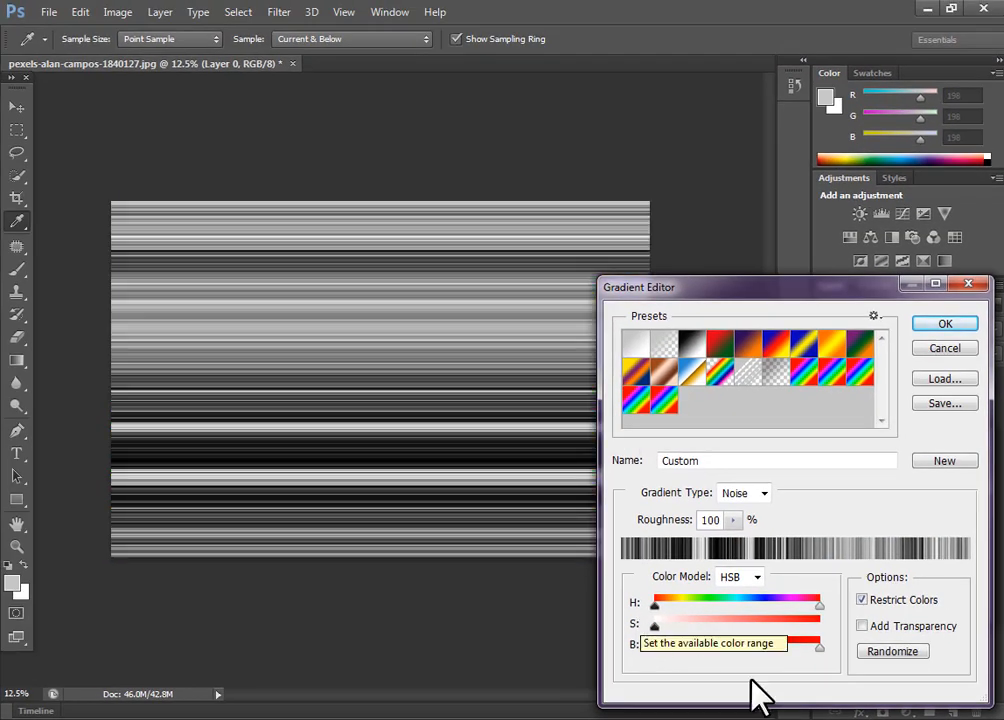
- Add transparency to the noise gradient, randomize it until the light streaks suit the photo, and accept the gradient
{"action": "left_click", "coordinate": [897, 652]}
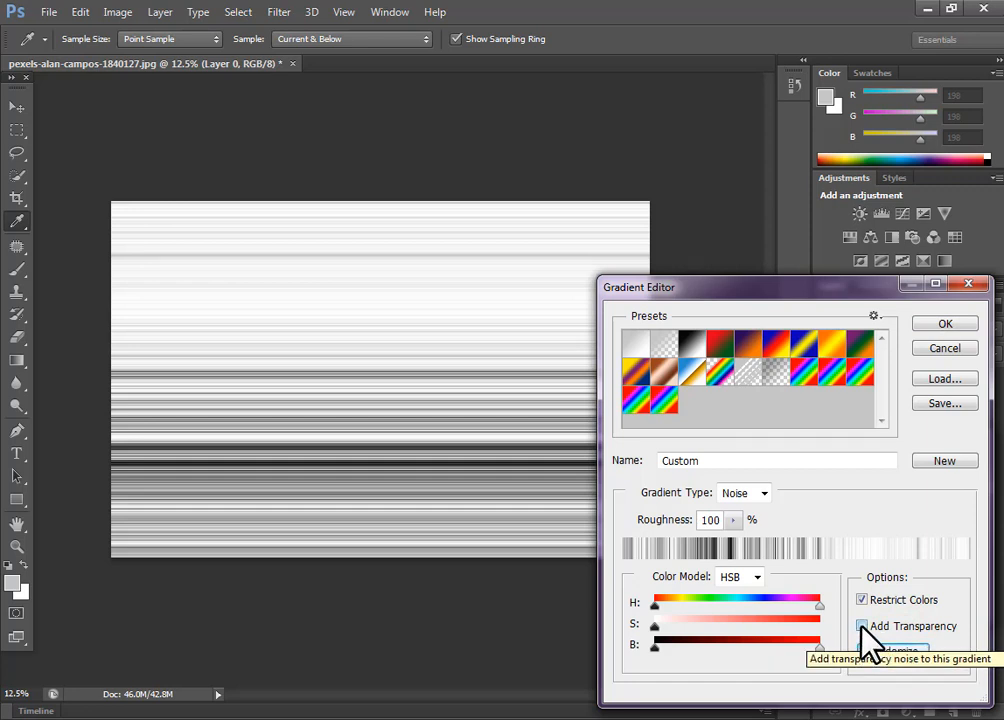
{"action": "left_click", "coordinate": [862, 627]}
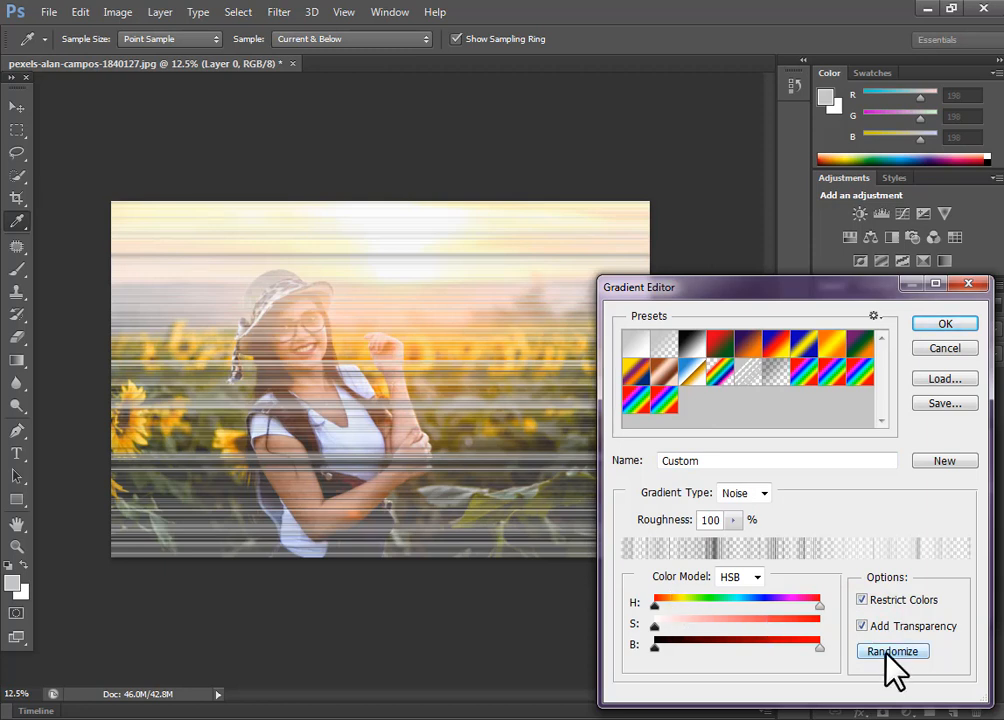
{"action": "left_click", "coordinate": [886, 653]}
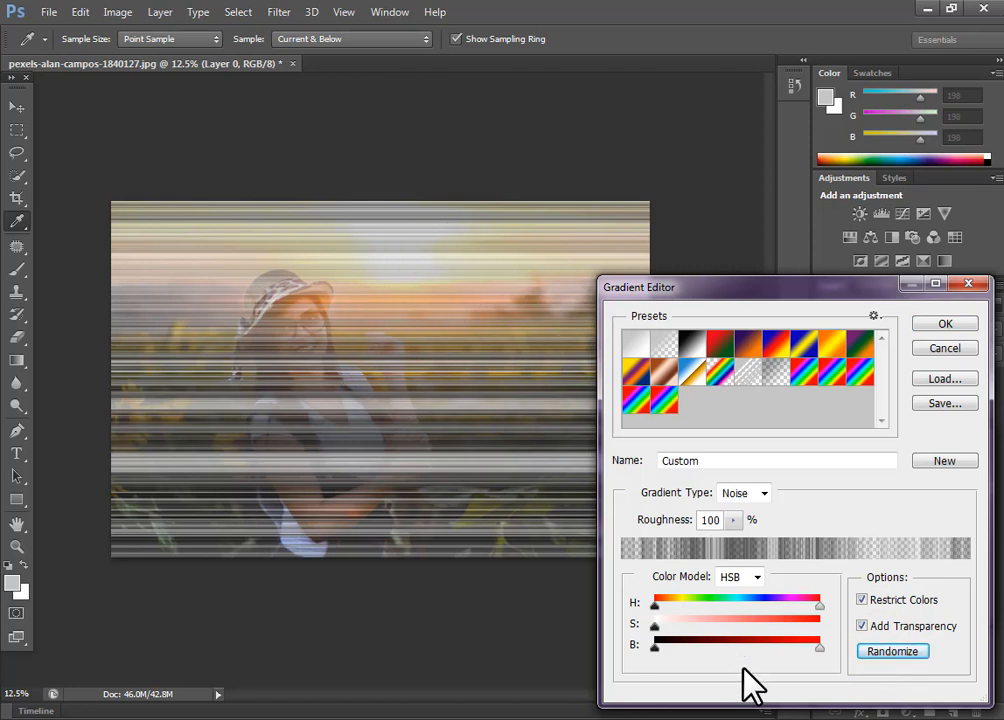
{"action": "left_click", "coordinate": [897, 650]}
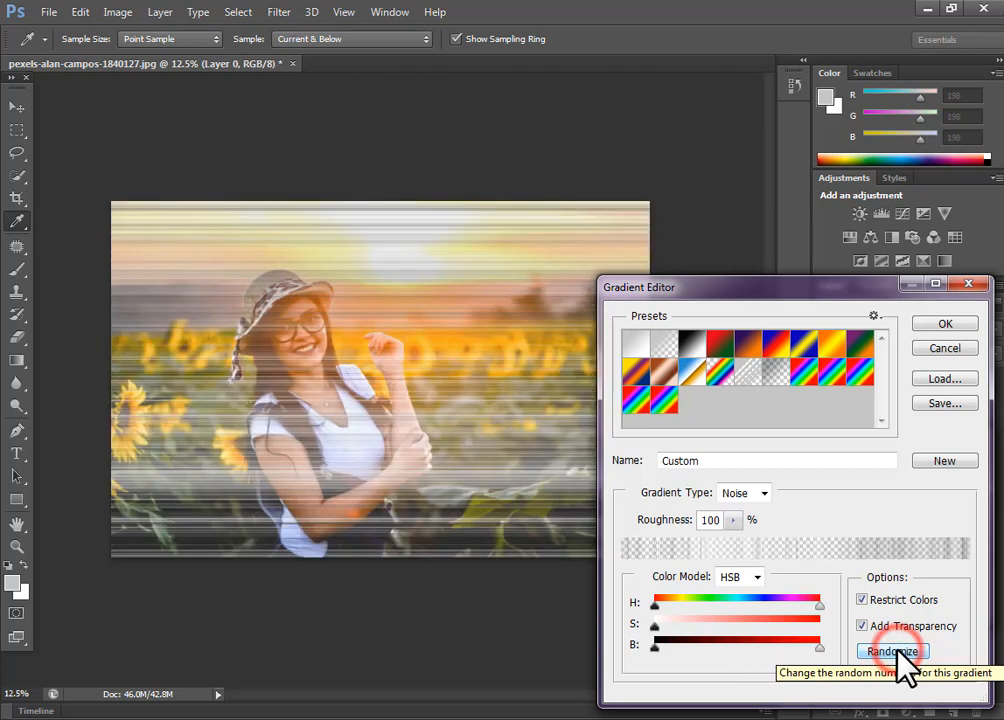
{"action": "left_click", "coordinate": [960, 330]}
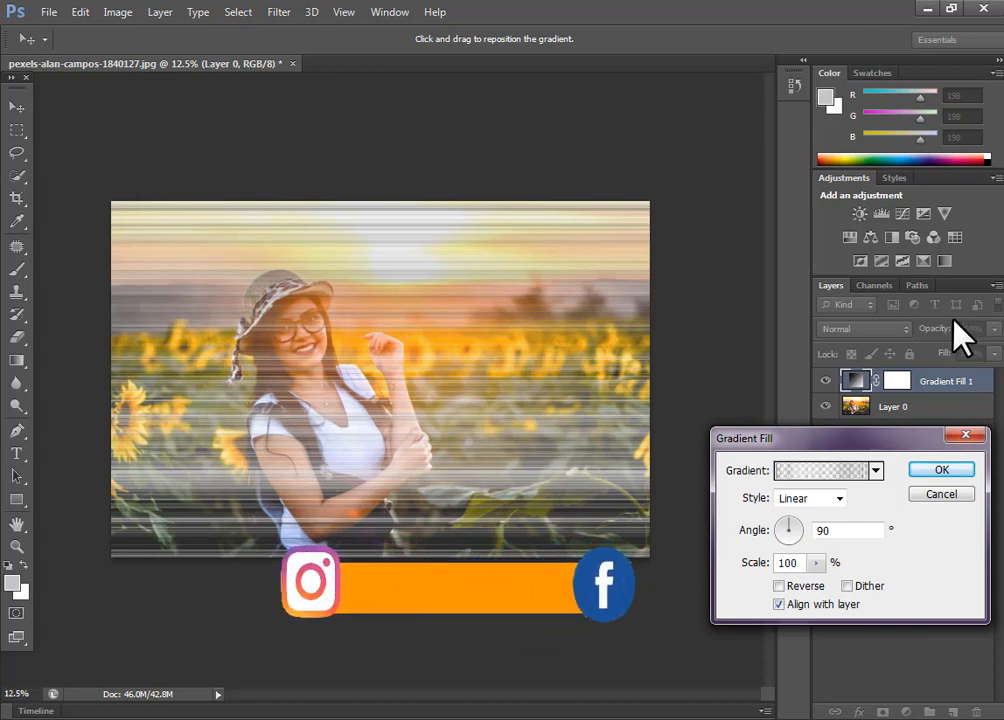
- Set the gradient fill's style to Angle, reposition its center onto the sun just above the horizon, and apply the fill
{"action": "left_click", "coordinate": [821, 500]}
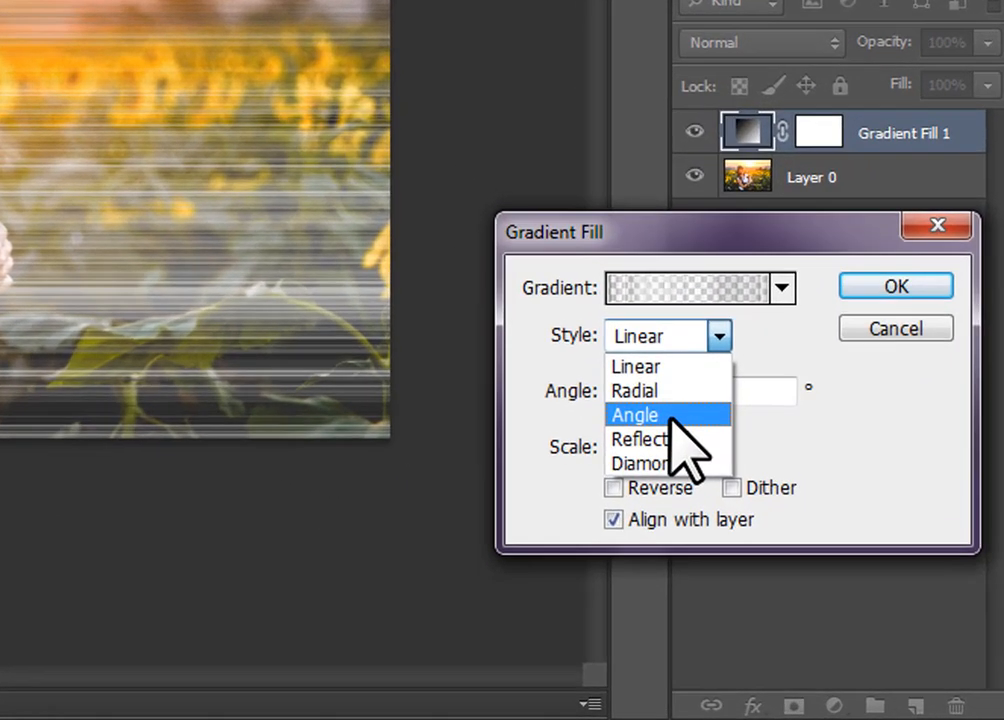
{"action": "left_click", "coordinate": [668, 412]}
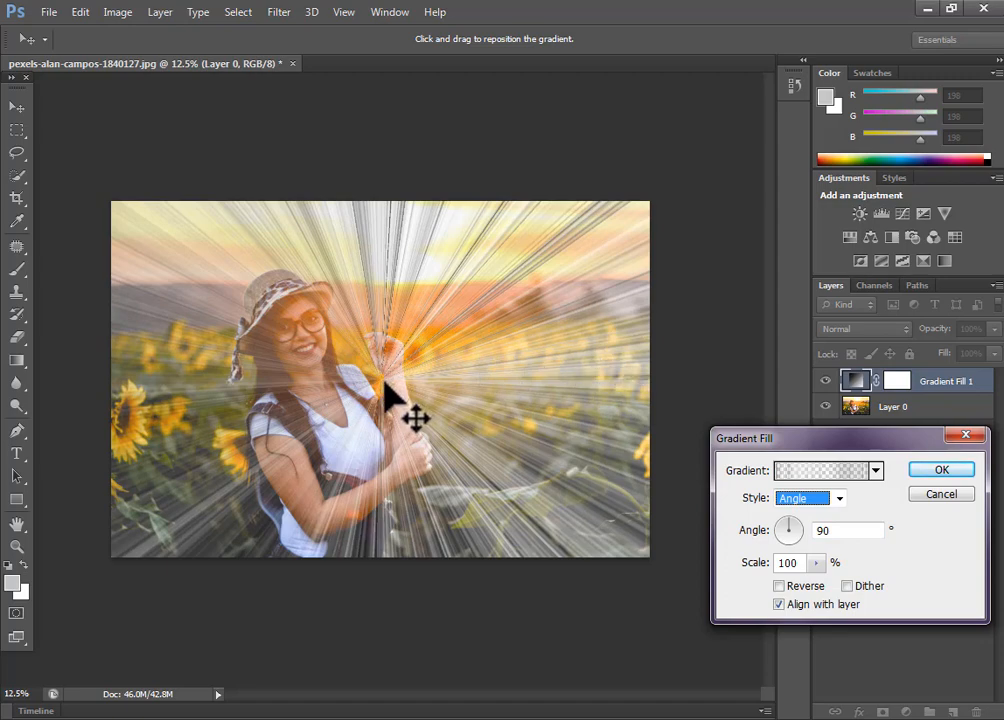
{"action": "left_click_drag", "start_coordinate": [385, 382], "coordinate": [404, 276]}
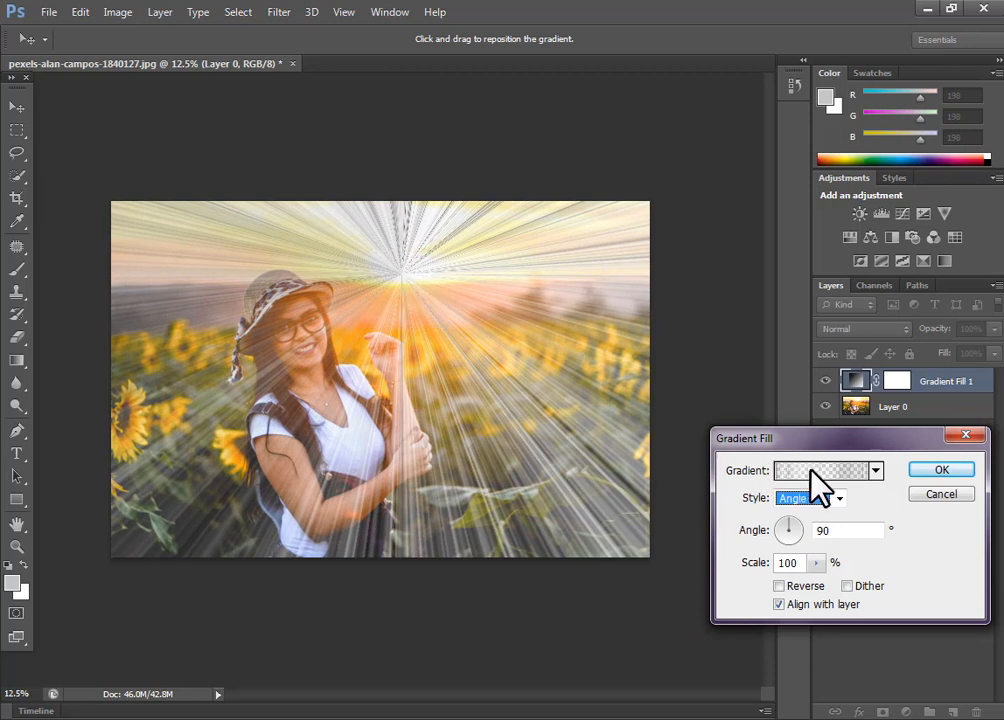
{"action": "left_click", "coordinate": [950, 471]}
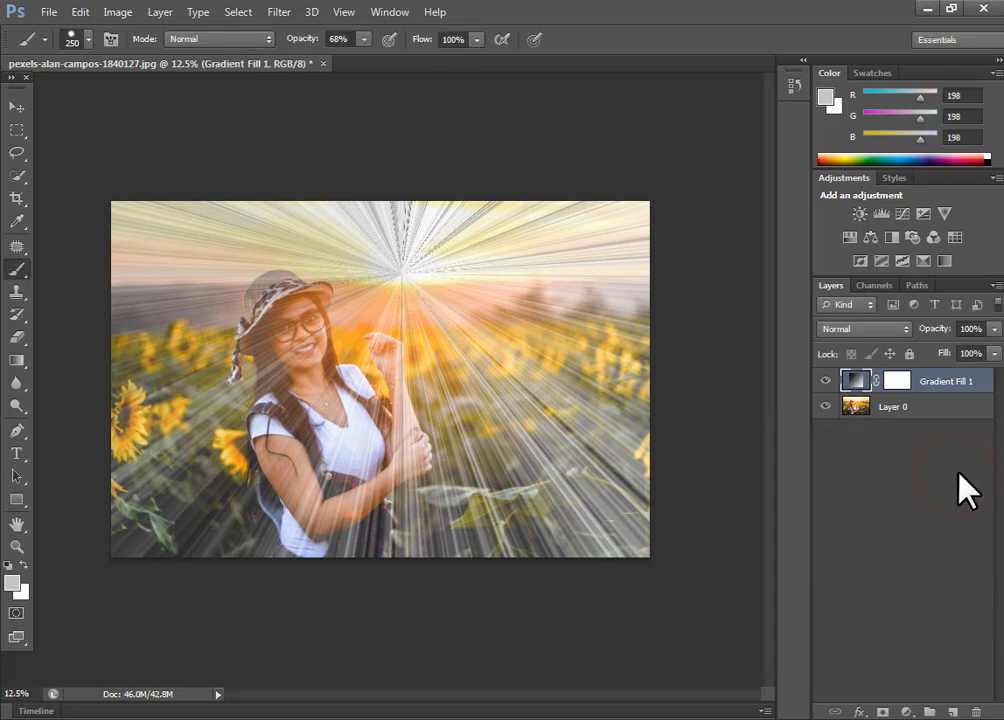
- Convert the Gradient Fill 1 layer to a smart object and start a Gaussian Blur on it
{"action": "right_click", "coordinate": [933, 384]}
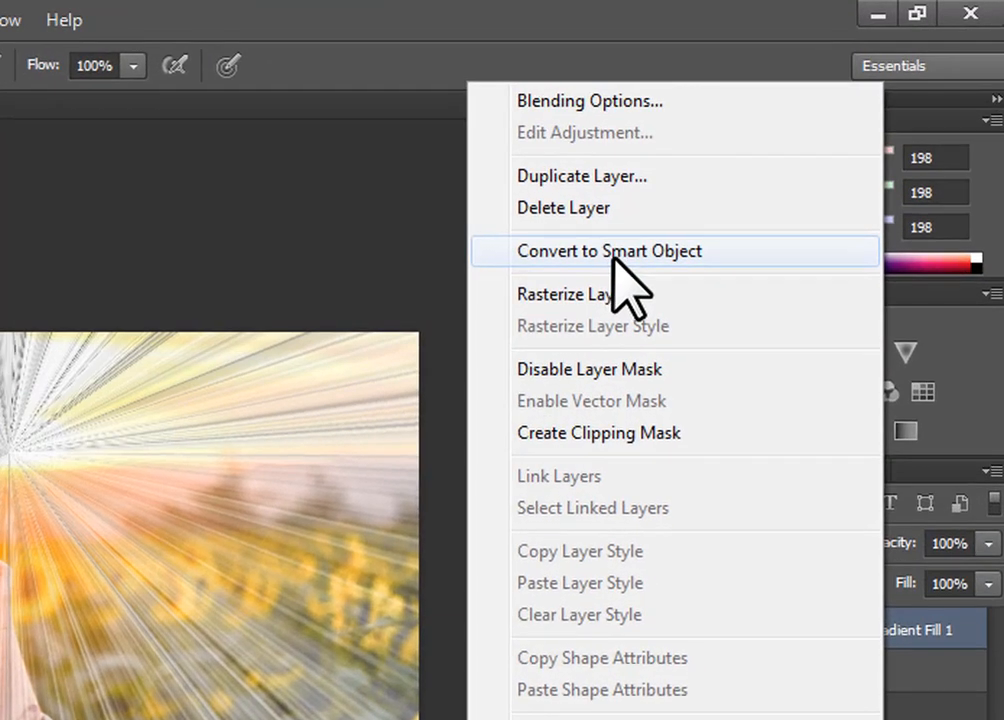
{"action": "left_click", "coordinate": [613, 257]}
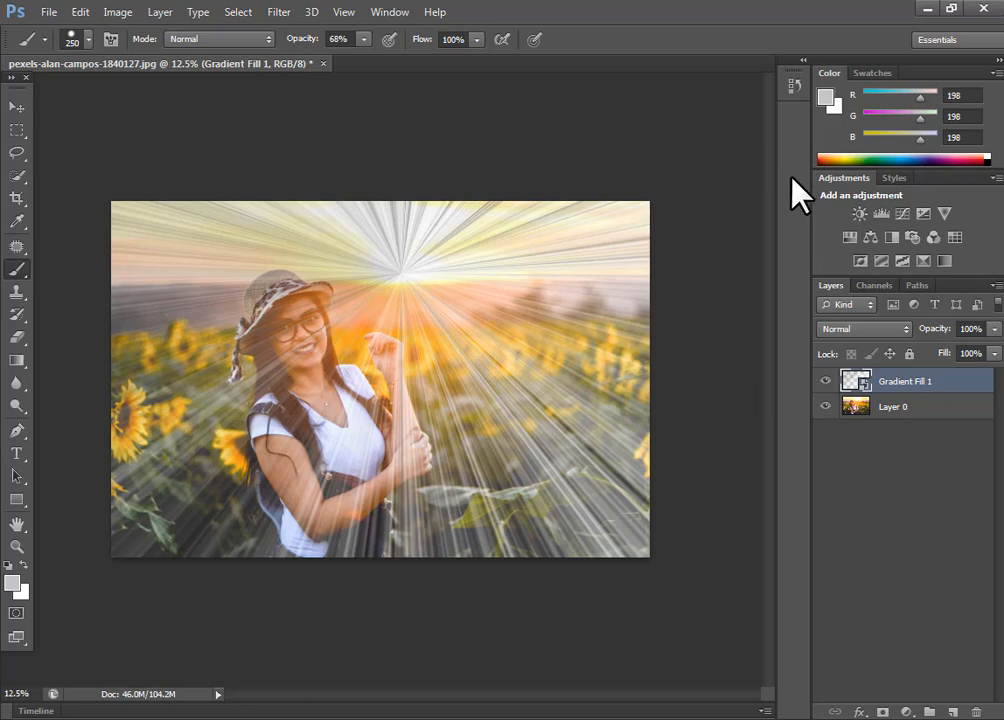
{"action": "left_click", "coordinate": [279, 14]}
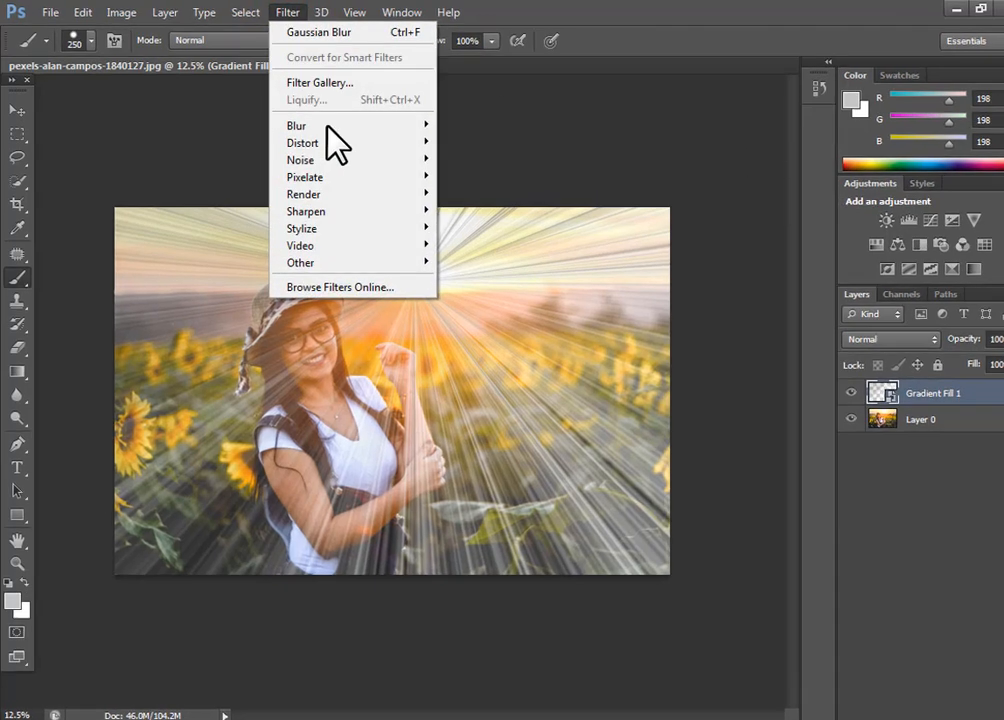
{"action": "mouse_move", "coordinate": [321, 131]}
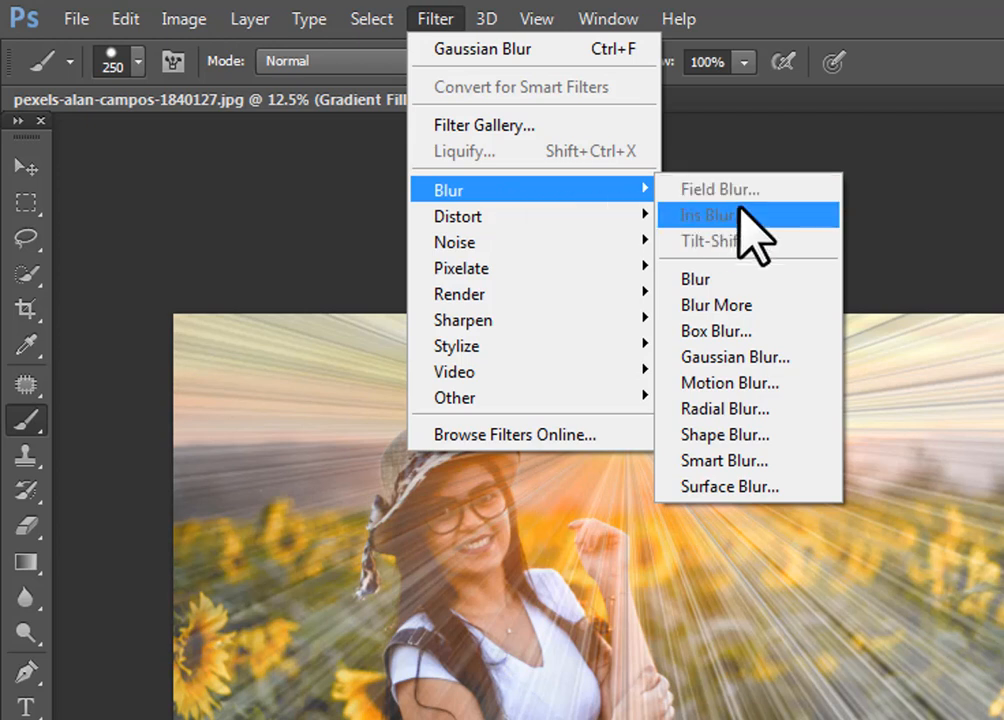
{"action": "left_click", "coordinate": [776, 358]}
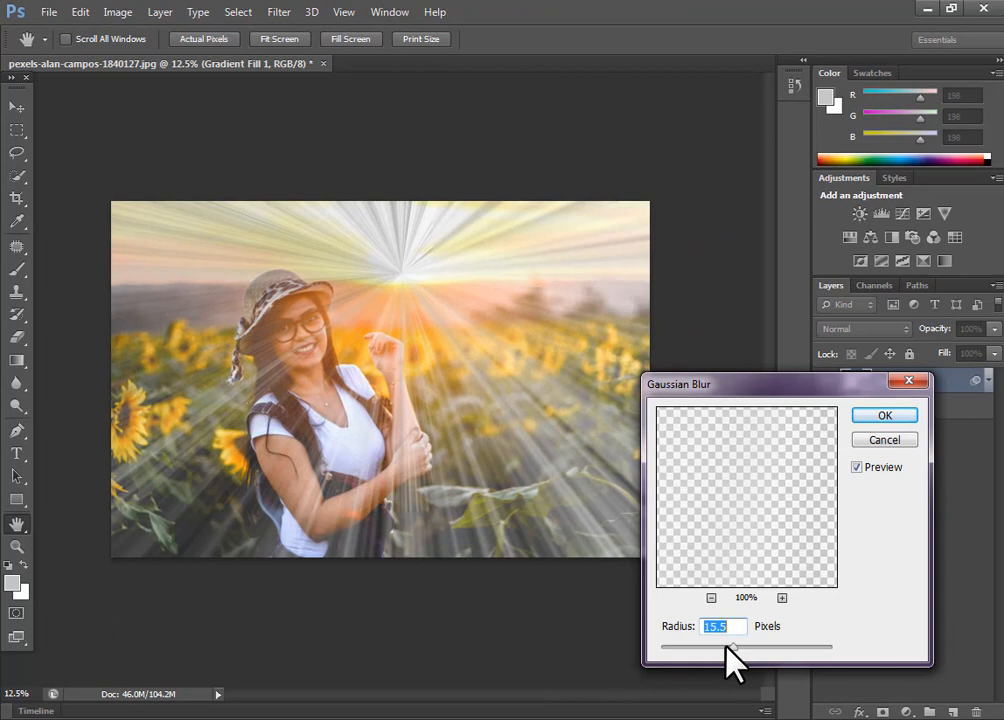
- Try weaker and stronger blur amounts on the rays, then apply the Gaussian Blur with a radius of 20 pixels
{"action": "left_click_drag", "start_coordinate": [733, 650], "coordinate": [762, 668]}
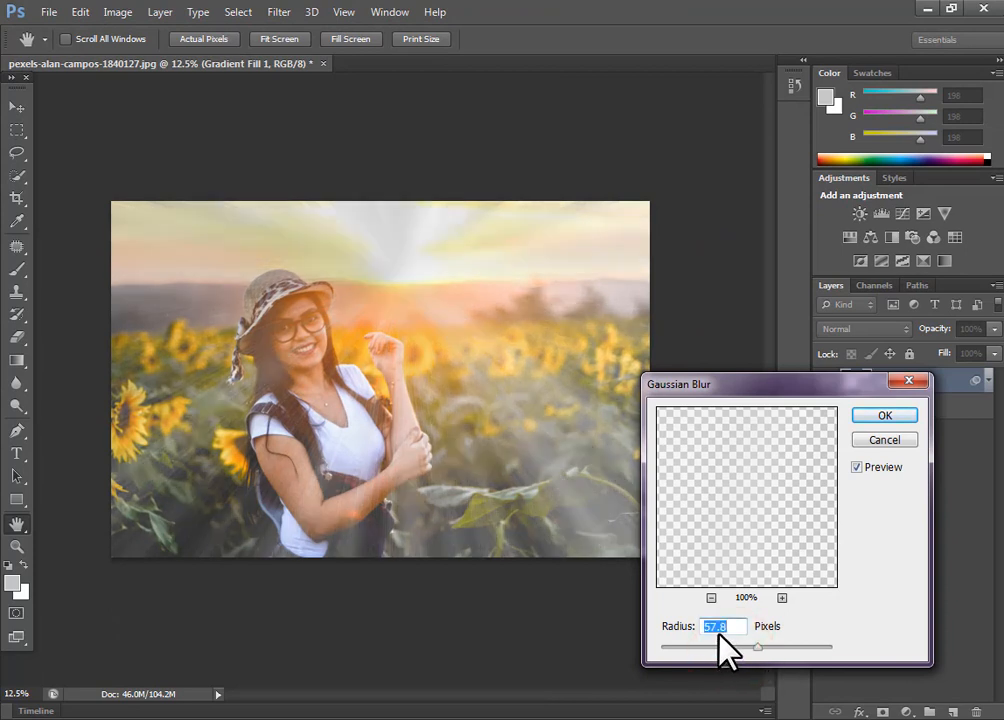
{"action": "mouse_move", "coordinate": [757, 649]}
{"action": "left_mouse_down"}
{"action": "mouse_move", "coordinate": [727, 648]}
{"action": "mouse_move", "coordinate": [742, 649]}
{"action": "left_mouse_up"}
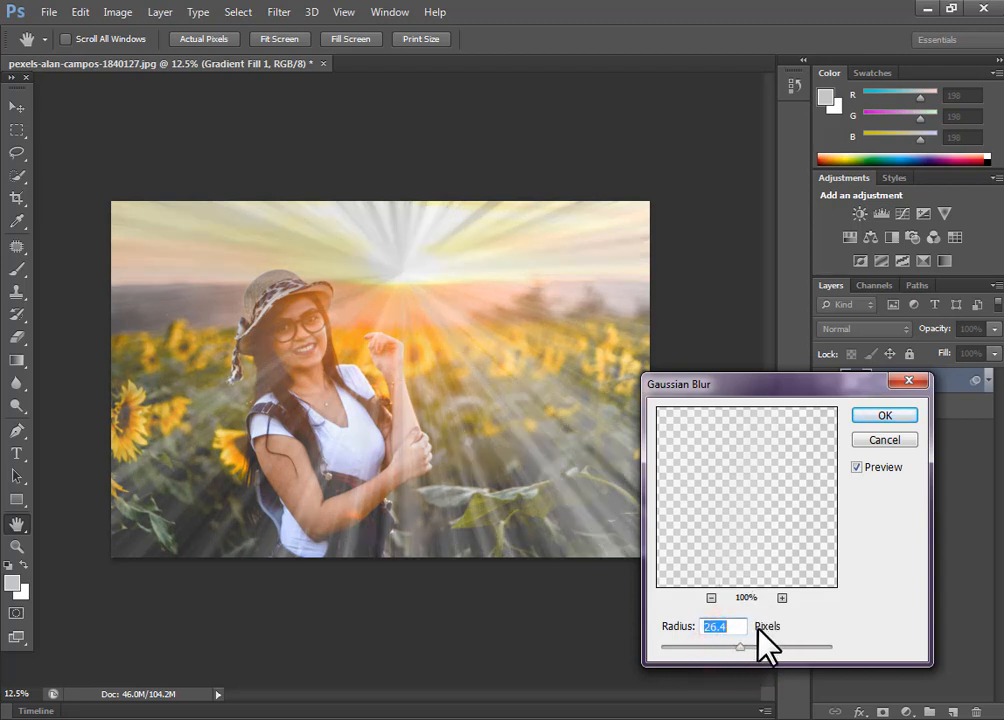
{"action": "left_click_drag", "start_coordinate": [740, 647], "coordinate": [718, 648]}
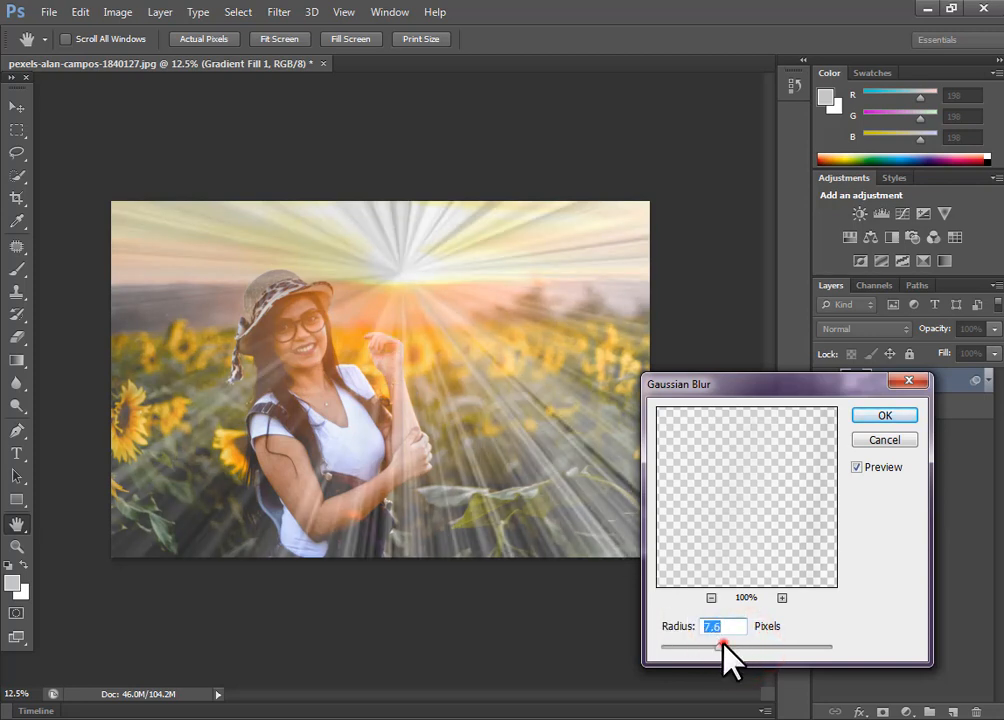
{"action": "left_click_drag", "start_coordinate": [718, 648], "coordinate": [742, 647]}
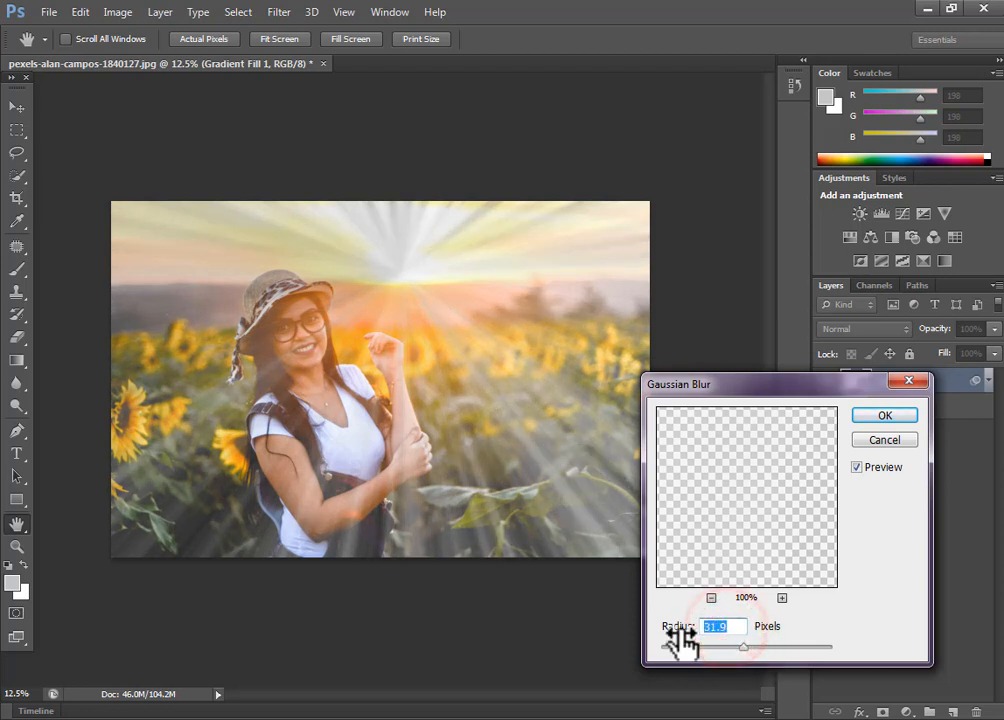
{"action": "left_click_drag", "start_coordinate": [681, 640], "coordinate": [681, 640]}
{"action": "key", "text": "BackSpace"}
{"action": "type", "text": "0"}
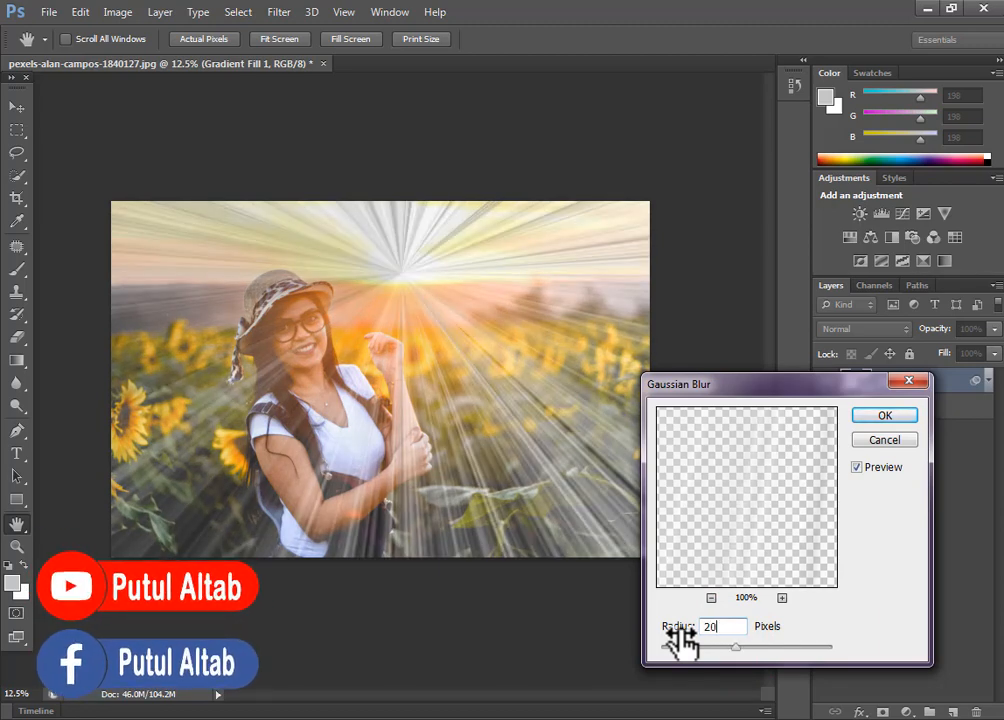
{"action": "left_click", "coordinate": [867, 416]}
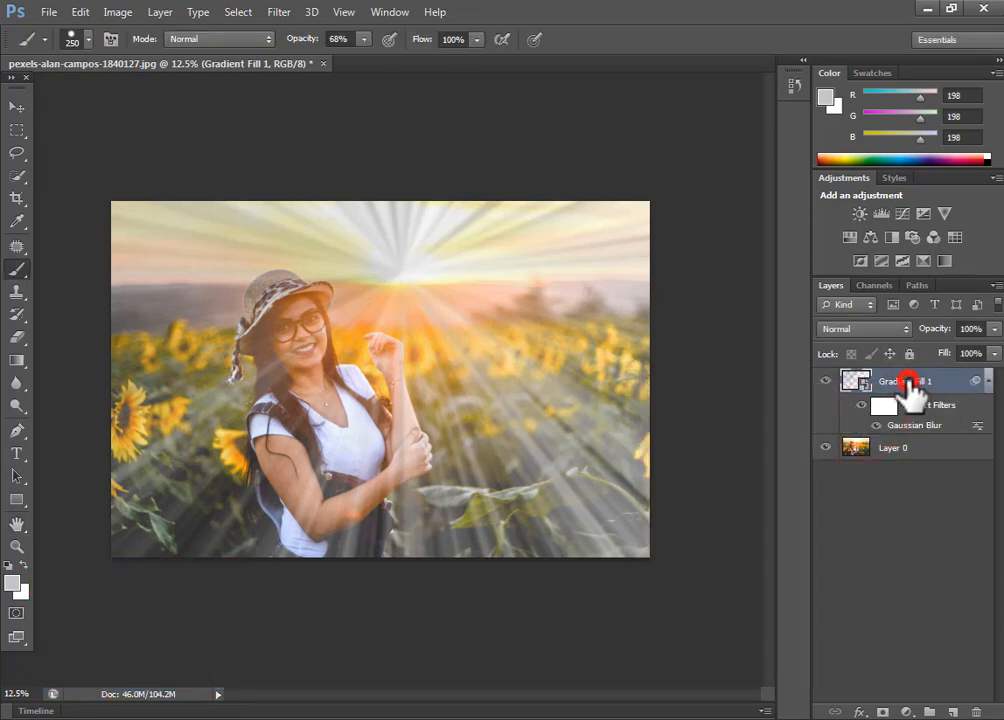
- Add a layer mask to the Gradient Fill 1 layer and make black the foreground color
{"action": "left_click", "coordinate": [884, 712]}
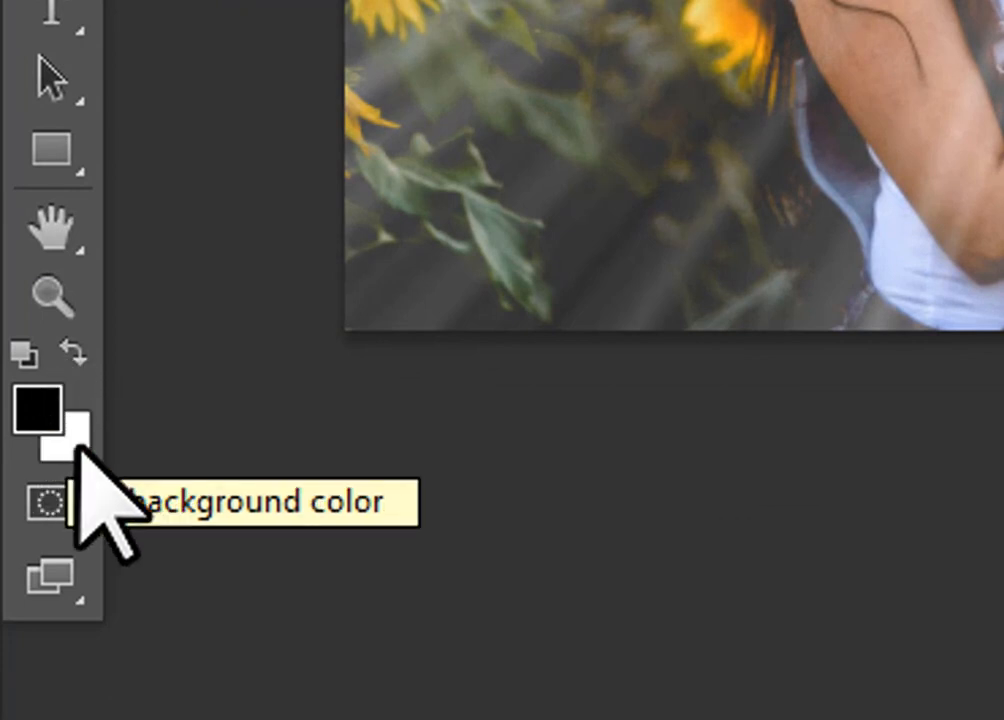
{"action": "left_click", "coordinate": [22, 356]}
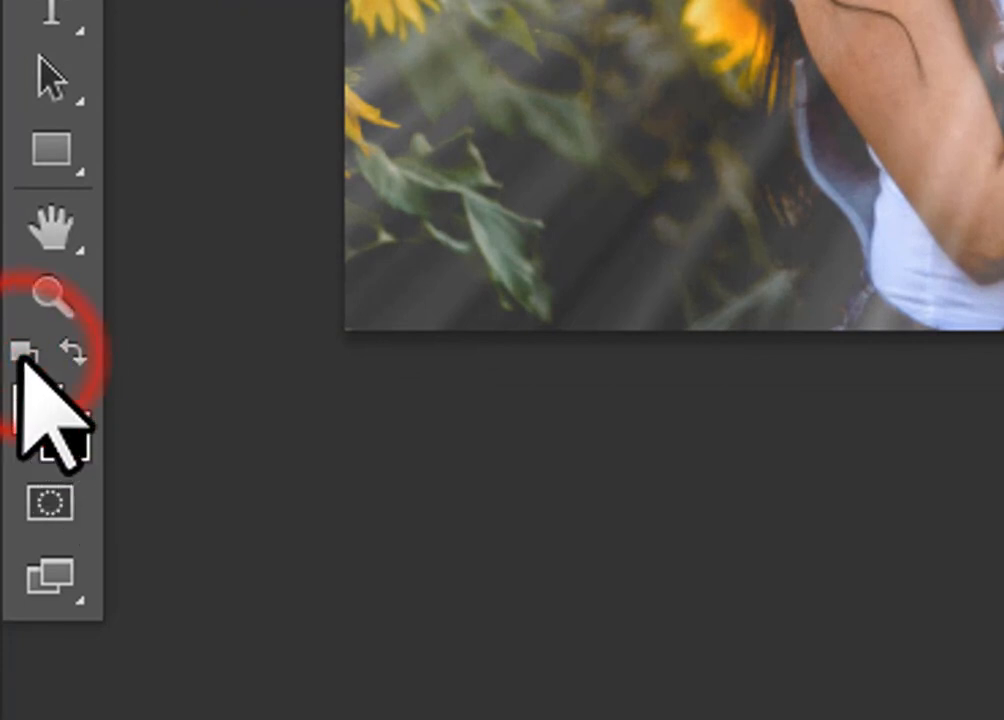
{"action": "left_click", "coordinate": [76, 350]}
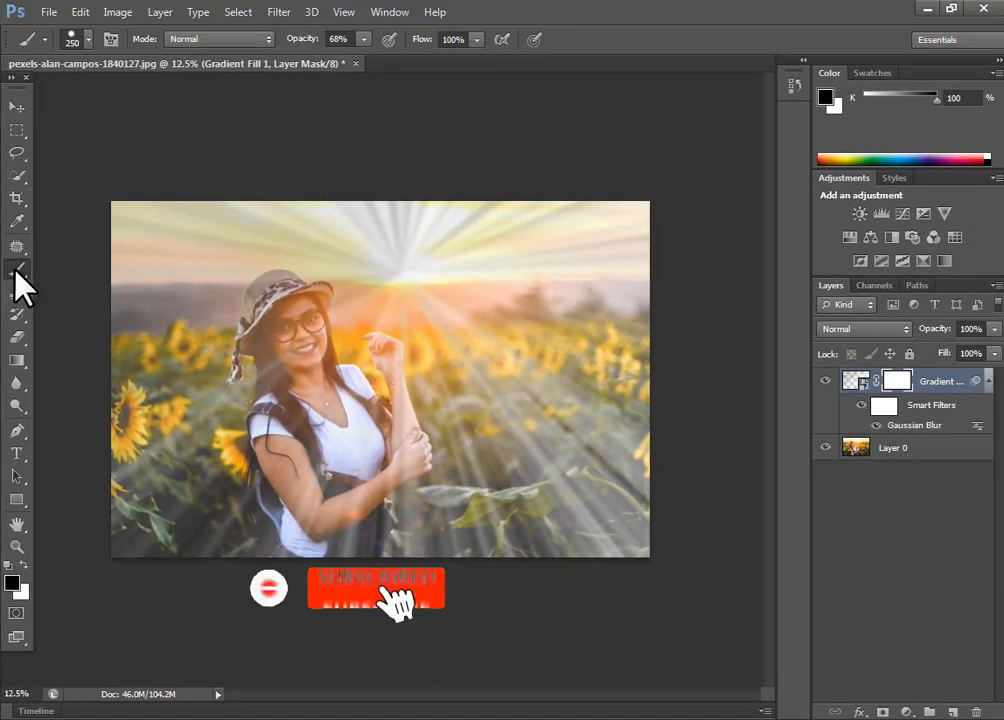
- Set up the Brush tool in Normal mode with 75% opacity and a 250 px round tip at 100% hardness
{"action": "left_click", "coordinate": [16, 268]}
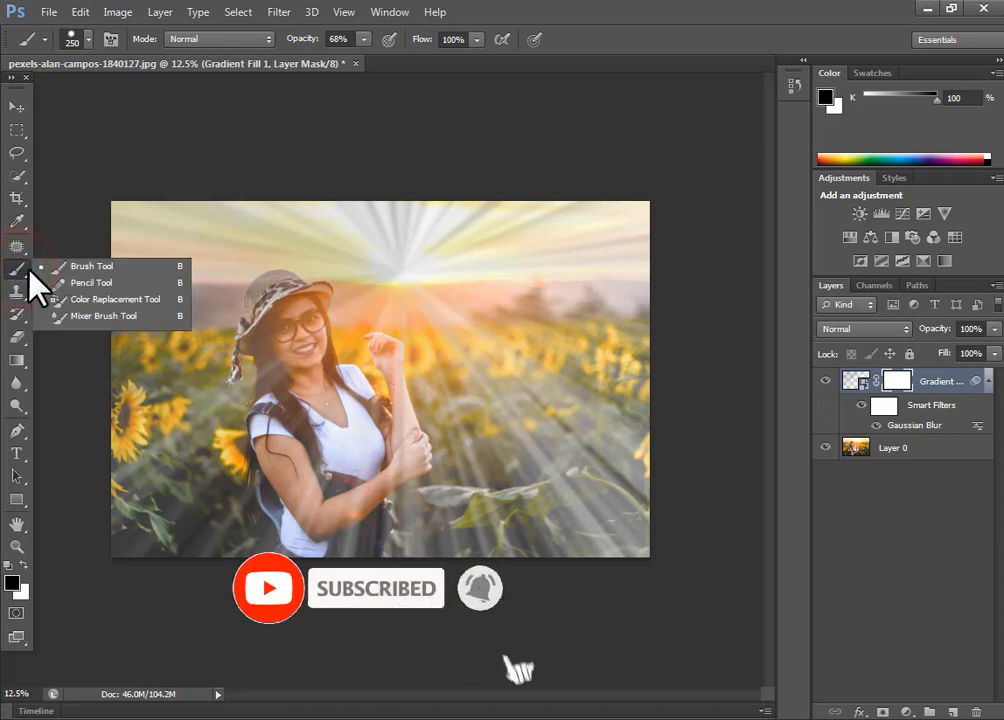
{"action": "left_click", "coordinate": [110, 265]}
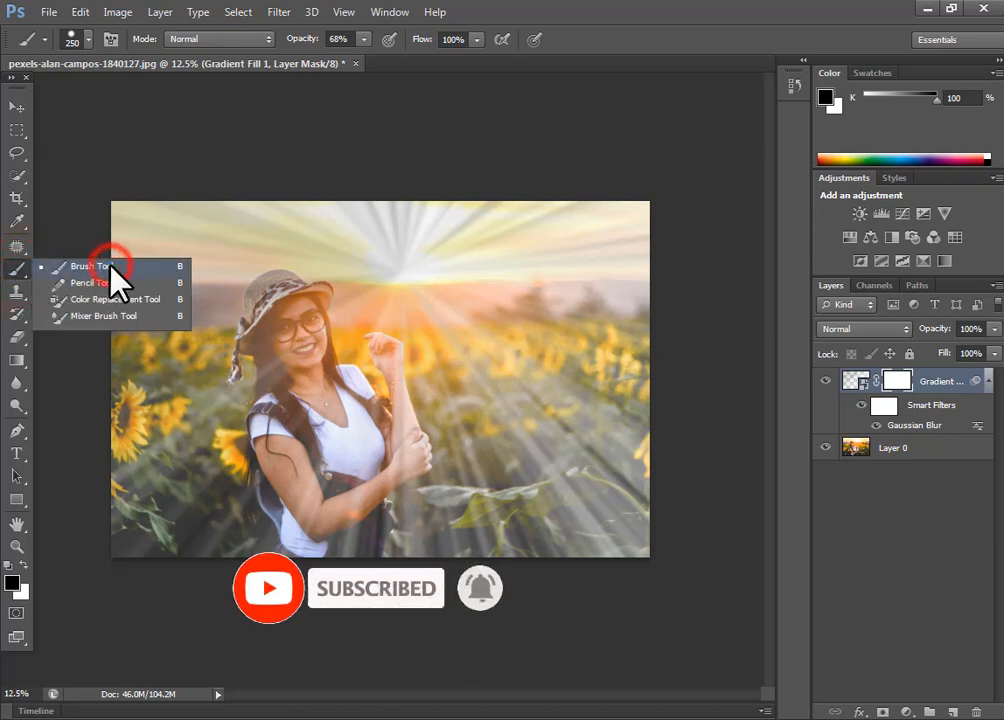
{"action": "left_click", "coordinate": [241, 38]}
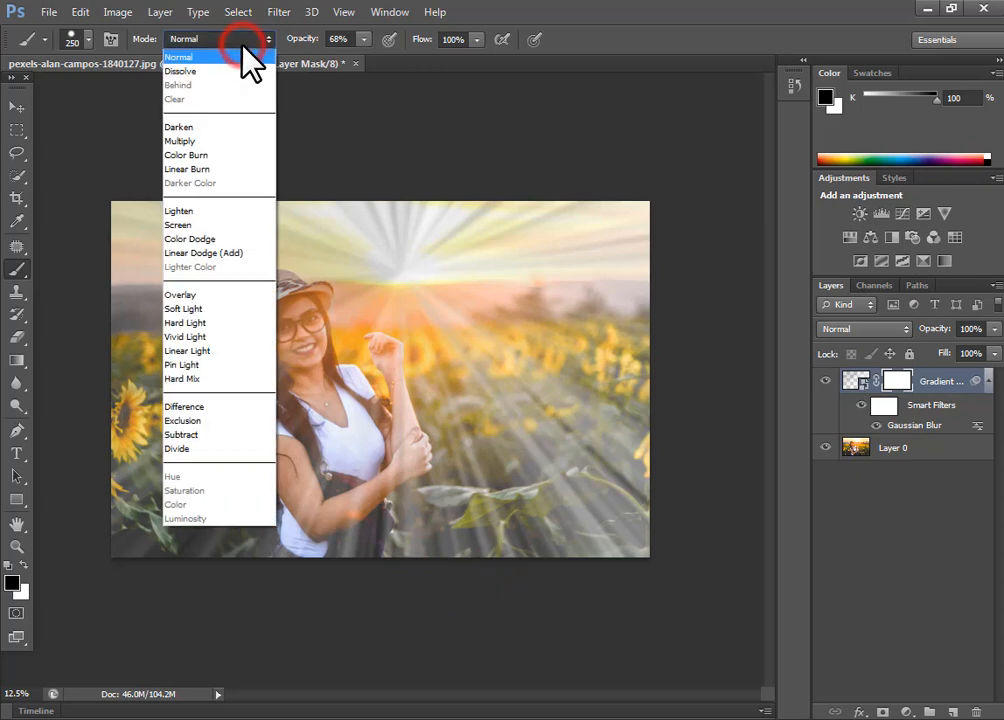
{"action": "left_click", "coordinate": [245, 65]}
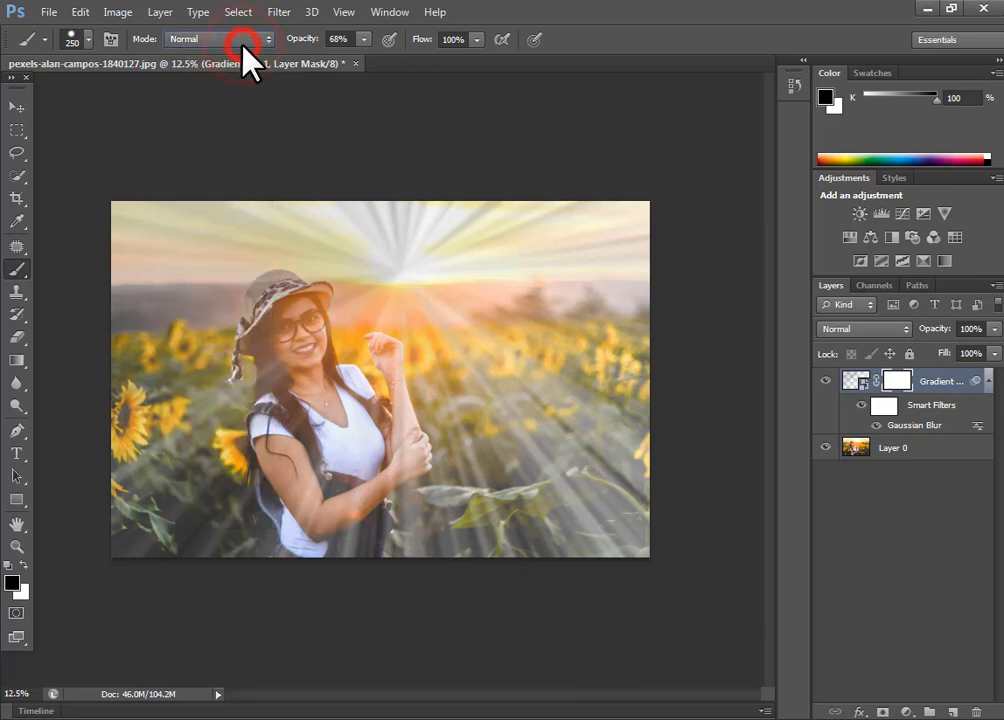
{"action": "left_click", "coordinate": [364, 39]}
{"action": "left_click", "coordinate": [370, 58]}
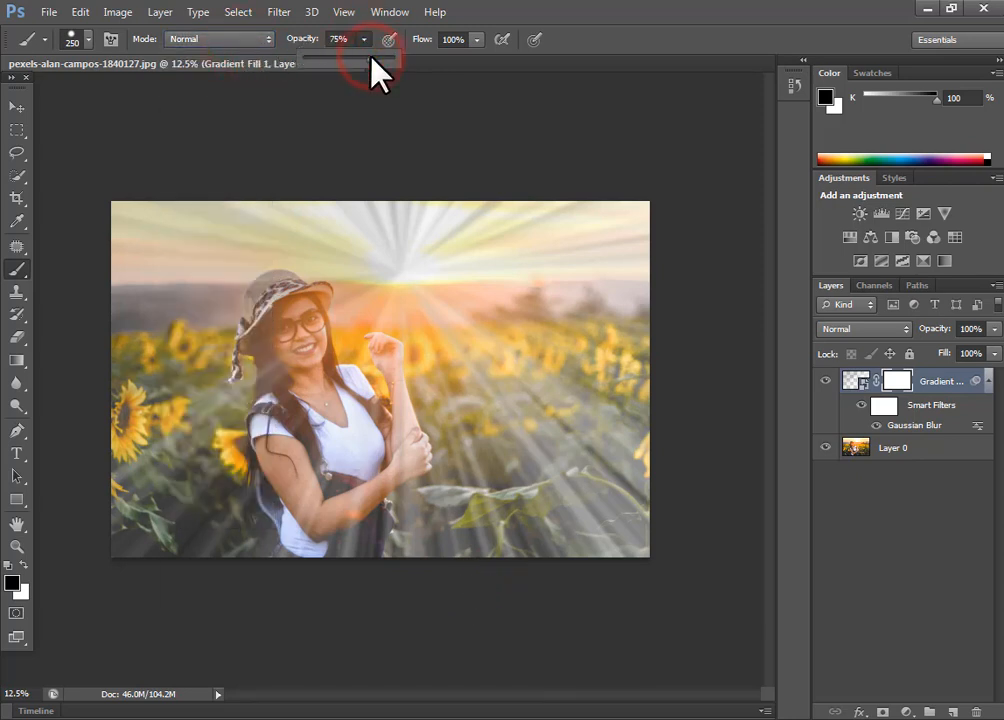
{"action": "left_click", "coordinate": [80, 39]}
{"action": "left_click", "coordinate": [120, 175]}
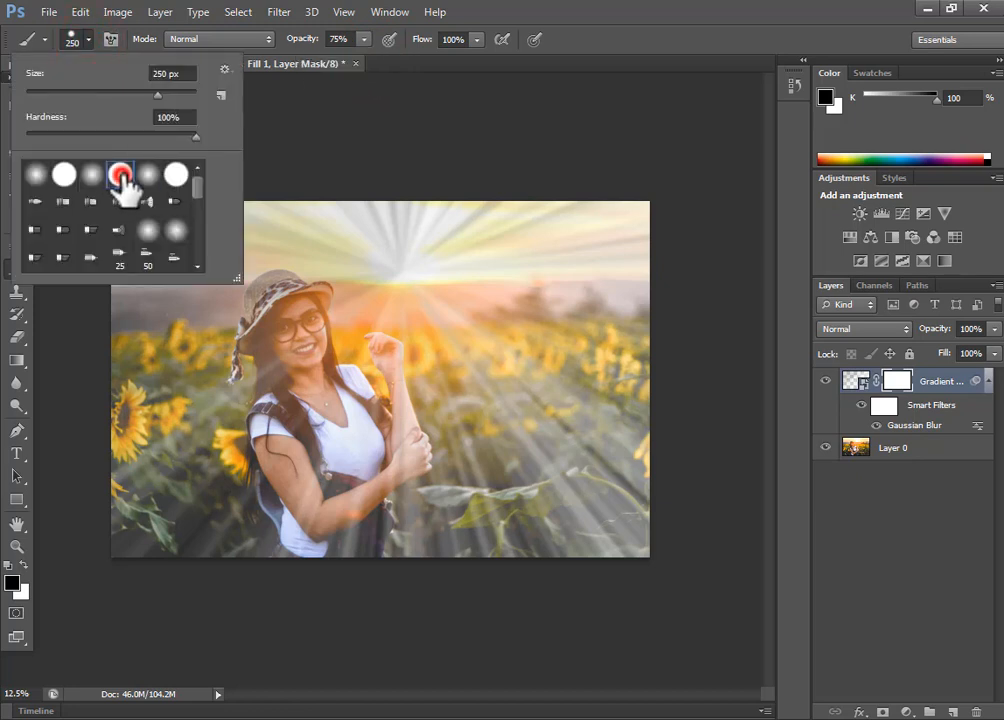
{"action": "left_click", "coordinate": [120, 180]}
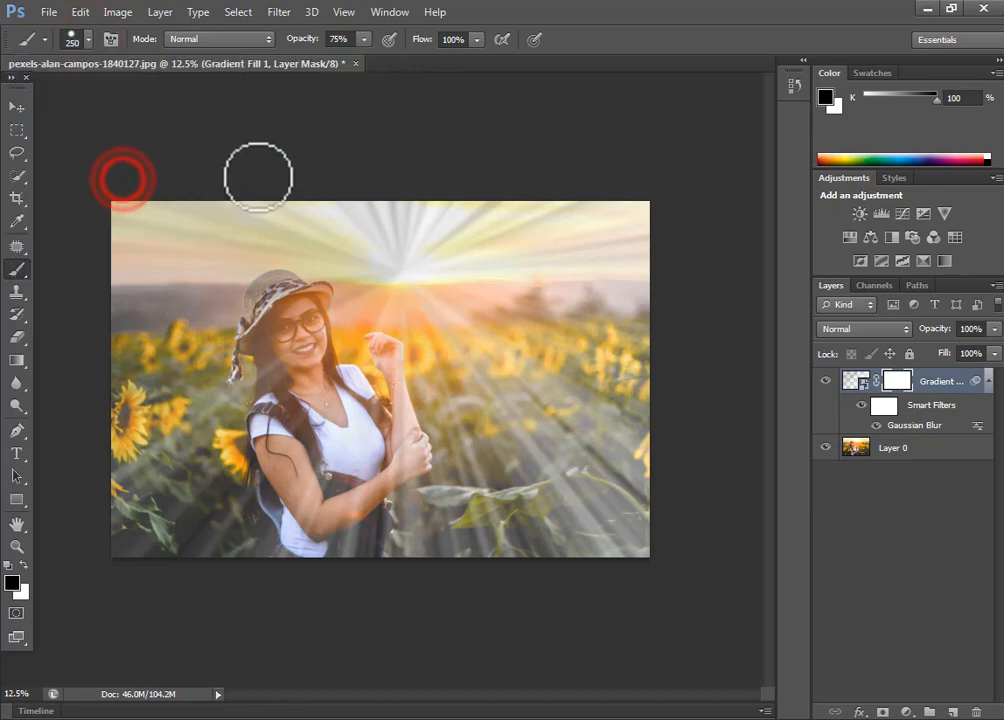
- Paint black on the layer mask over the woman's hat, face, arms and body to remove the rays from her
{"action": "left_click_drag", "start_coordinate": [268, 294], "coordinate": [280, 340]}
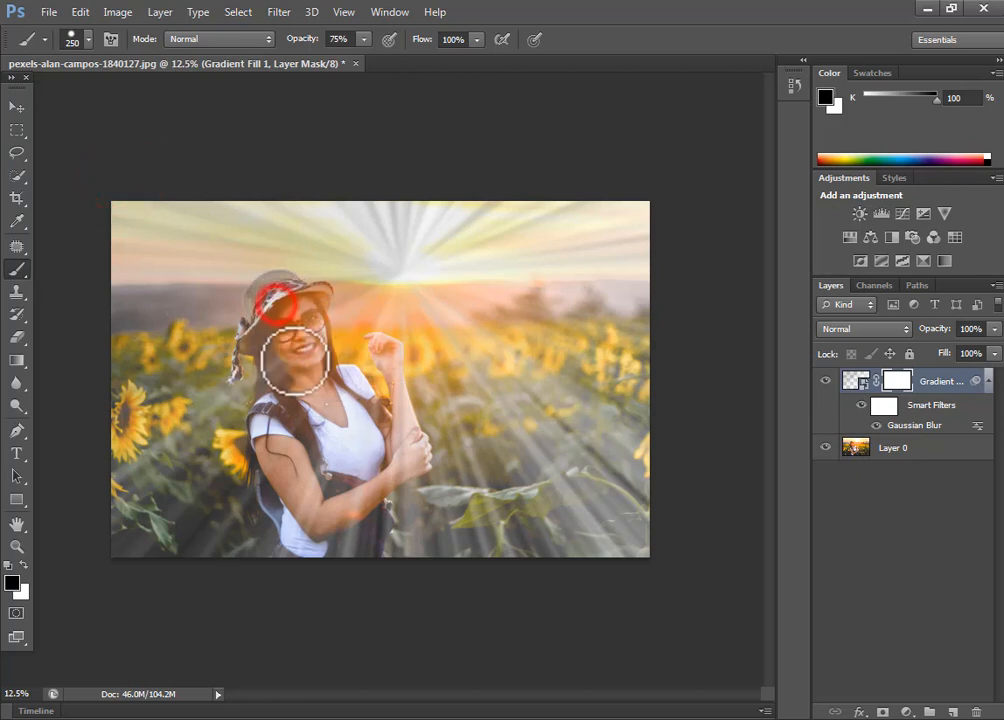
{"action": "mouse_move", "coordinate": [312, 481]}
{"action": "left_mouse_down"}
{"action": "mouse_move", "coordinate": [280, 421]}
{"action": "mouse_move", "coordinate": [264, 477]}
{"action": "mouse_move", "coordinate": [305, 512]}
{"action": "mouse_move", "coordinate": [307, 540]}
{"action": "mouse_move", "coordinate": [294, 527]}
{"action": "left_mouse_up"}
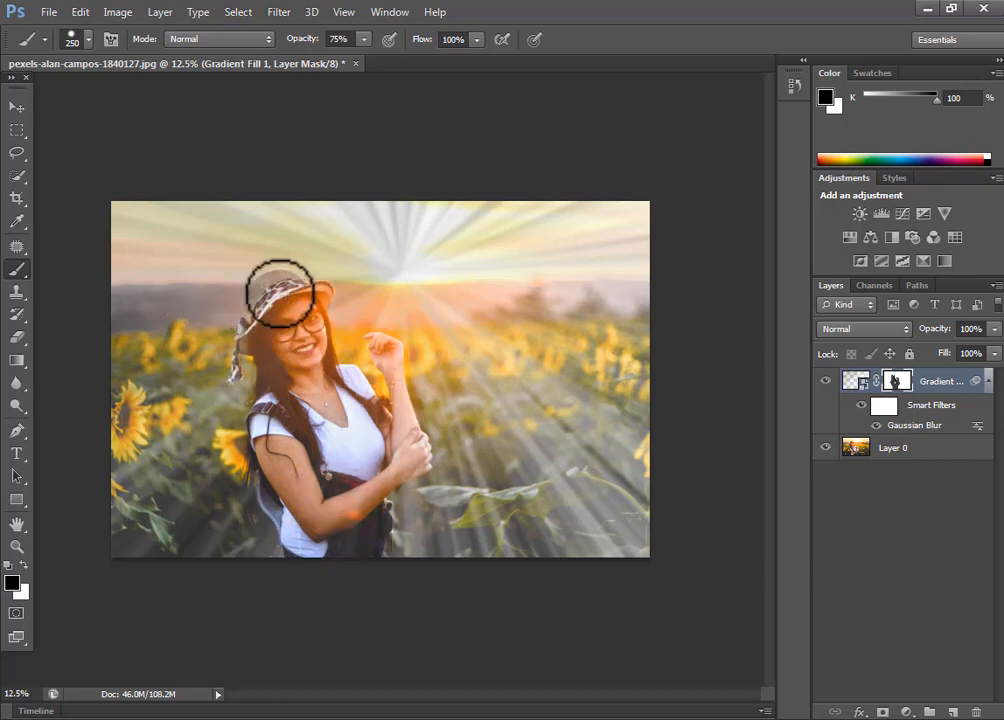
{"action": "mouse_move", "coordinate": [279, 284]}
{"action": "left_mouse_down"}
{"action": "mouse_move", "coordinate": [251, 336]}
{"action": "mouse_move", "coordinate": [314, 370]}
{"action": "mouse_move", "coordinate": [294, 330]}
{"action": "left_mouse_up"}
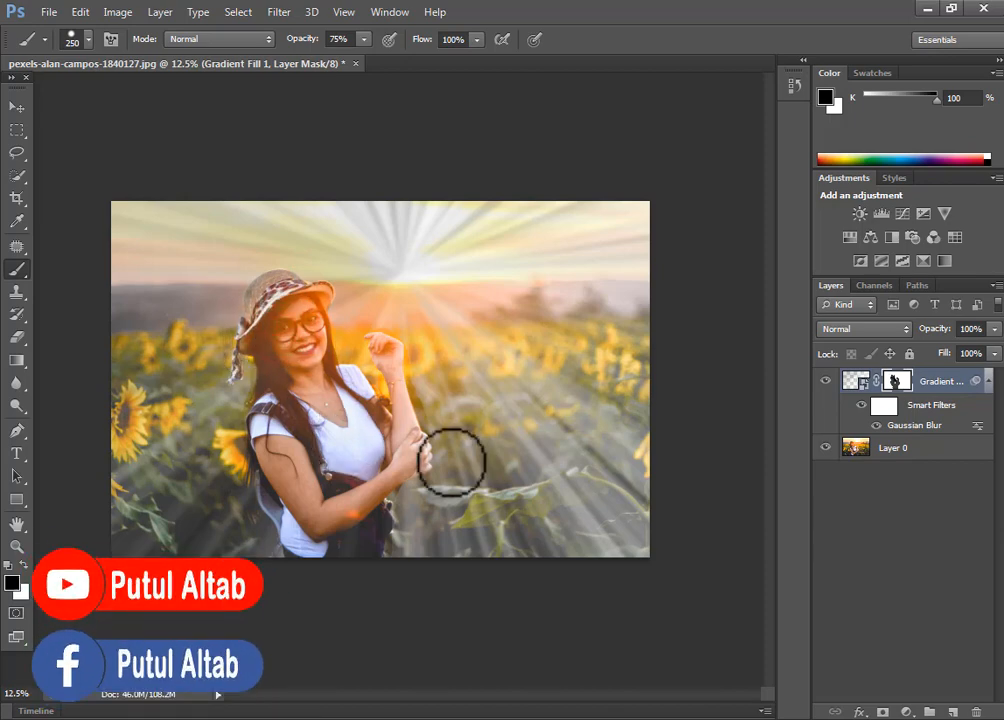
- Save the image to the Desktop as a JPEG named 88, accepting maximum quality 12 in the JPEG options
{"action": "left_click", "coordinate": [47, 12]}
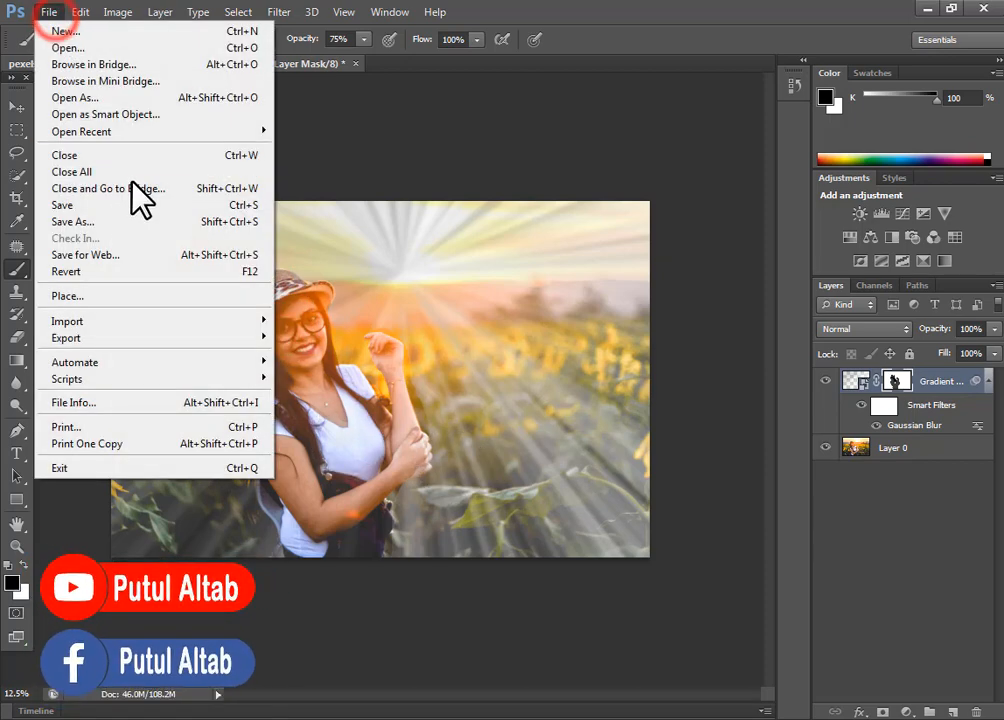
{"action": "left_click", "coordinate": [130, 221]}
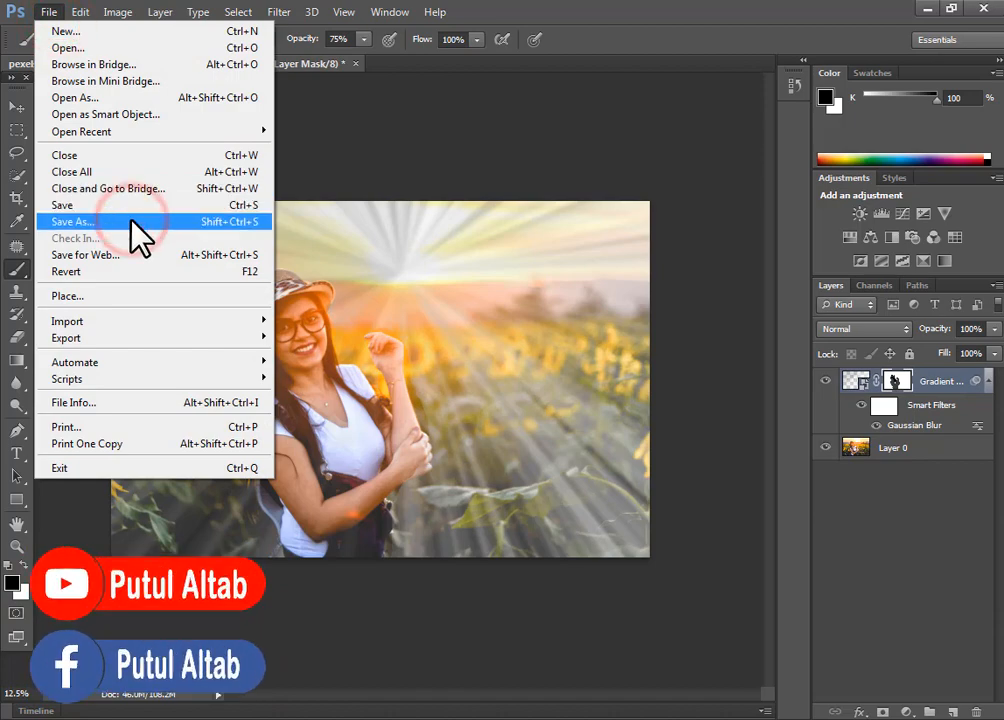
{"action": "left_click", "coordinate": [139, 207]}
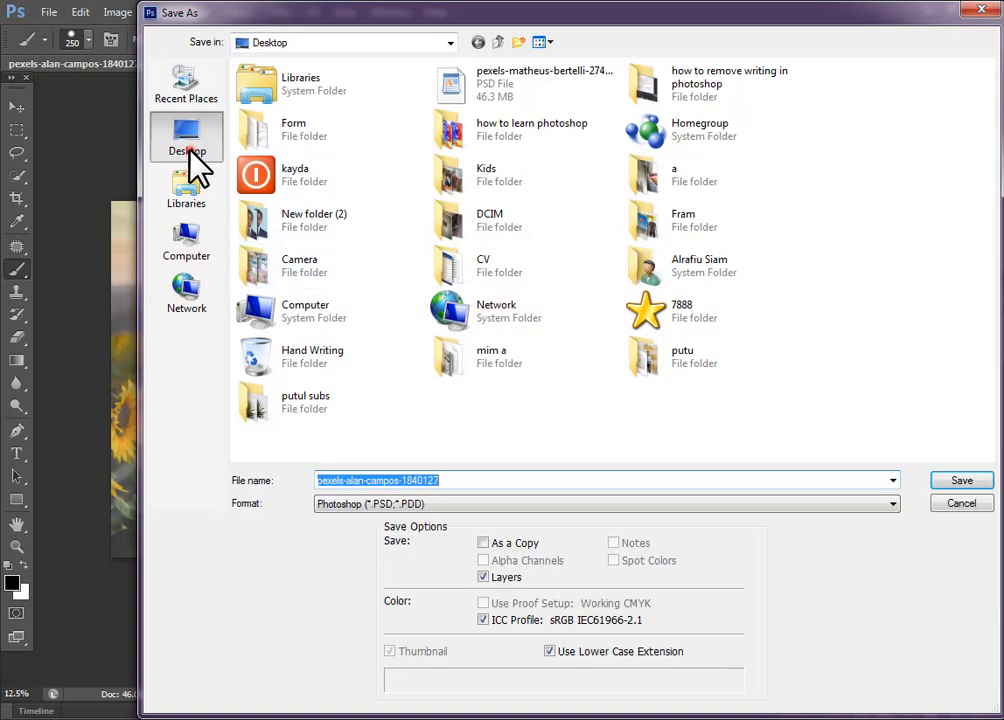
{"action": "left_click", "coordinate": [187, 148]}
{"action": "left_click", "coordinate": [470, 508]}
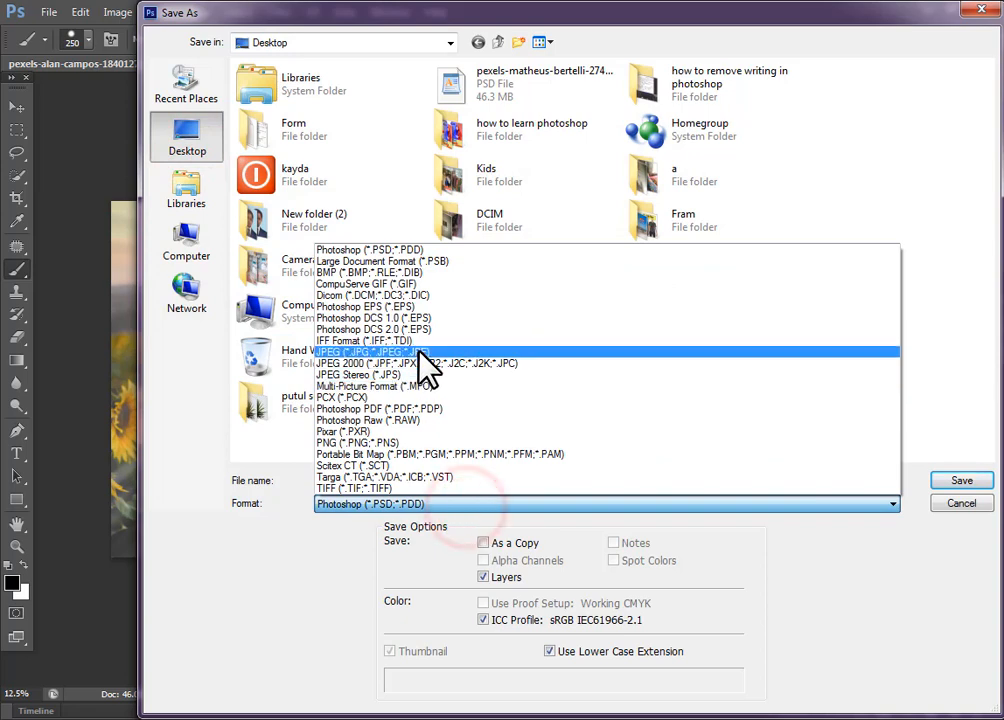
{"action": "left_click", "coordinate": [420, 351]}
{"action": "double_click", "coordinate": [455, 478]}
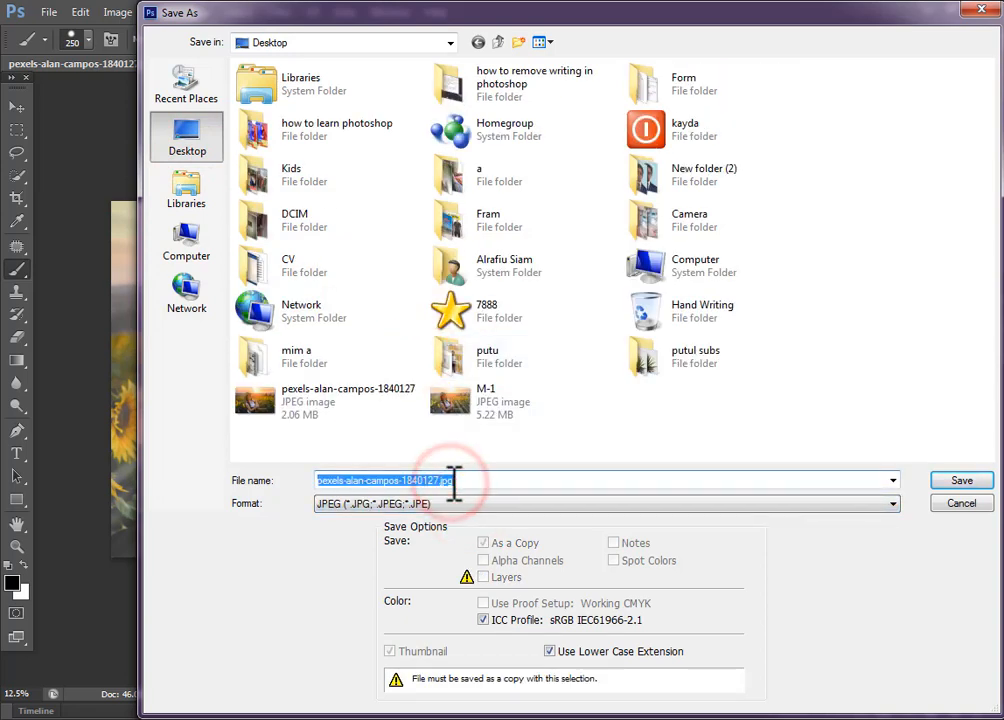
{"action": "type", "text": "88"}
{"action": "key", "text": "Return"}
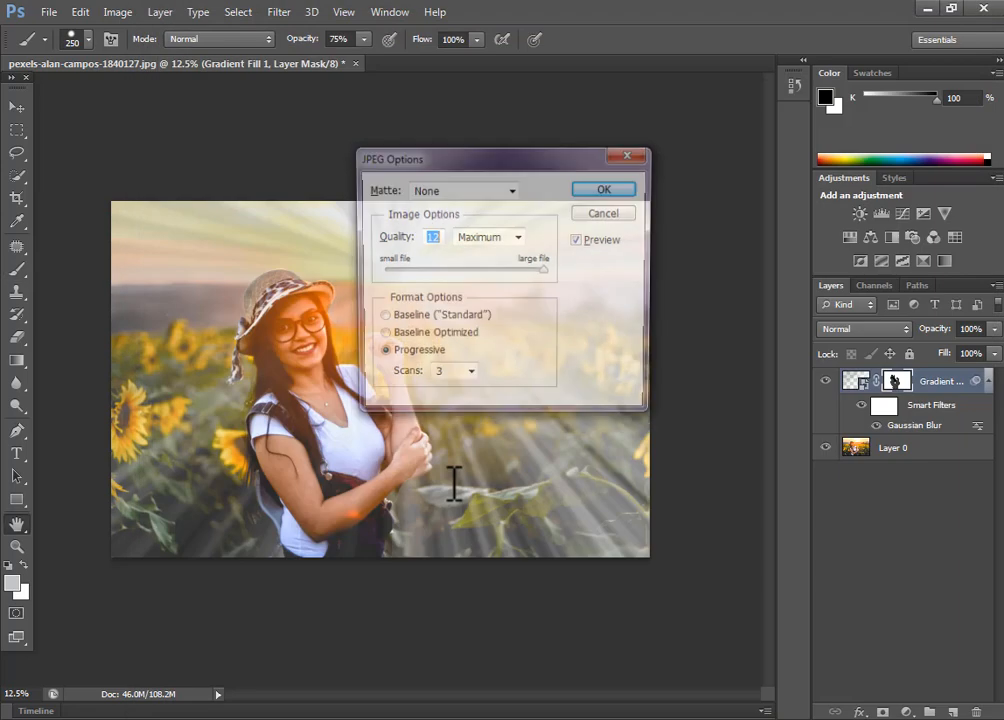
{"action": "key", "text": "Return"}
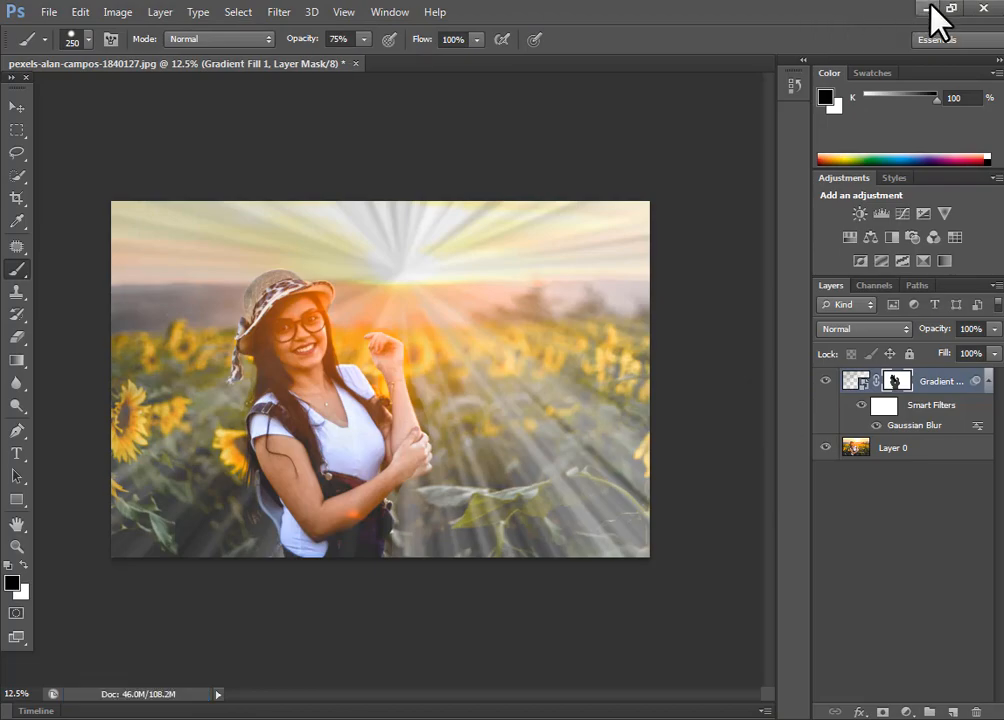
- Switch to the desktop, move the Form folder aside, and view the exported image 88 in Windows Photo Viewer
{"action": "left_click", "coordinate": [928, 9]}
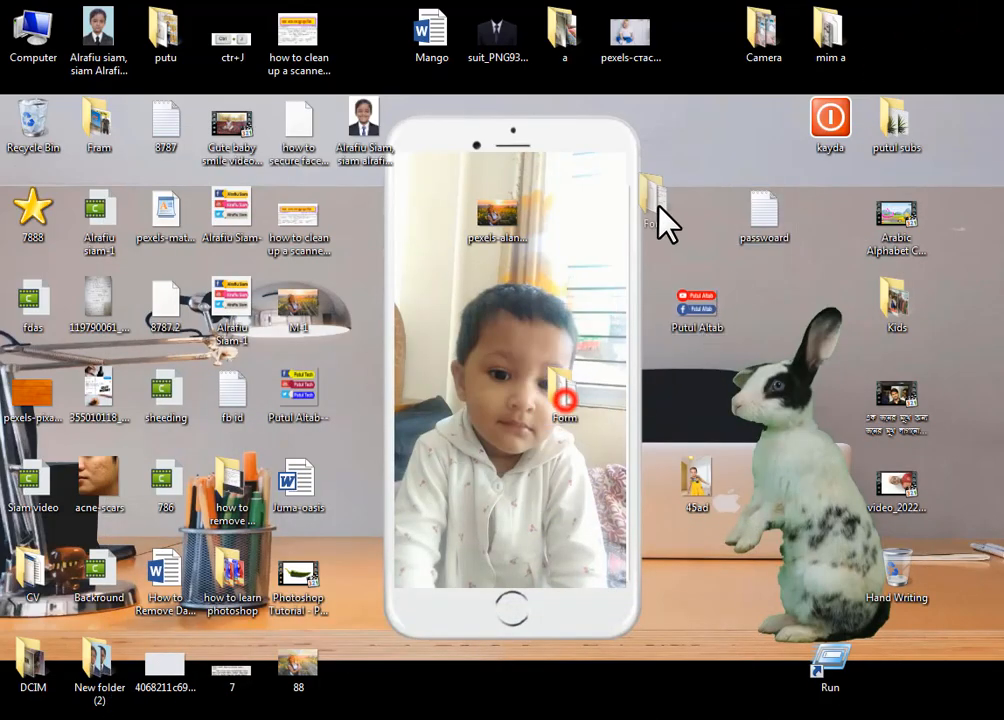
{"action": "left_click_drag", "start_coordinate": [664, 222], "coordinate": [662, 222]}
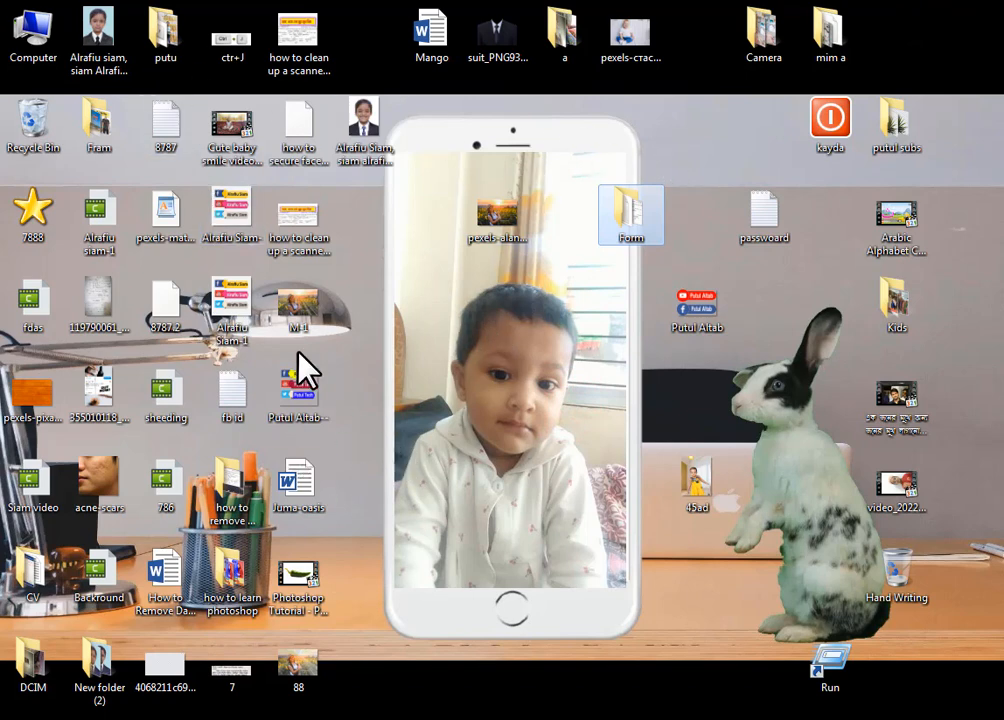
{"action": "double_click", "coordinate": [298, 316]}
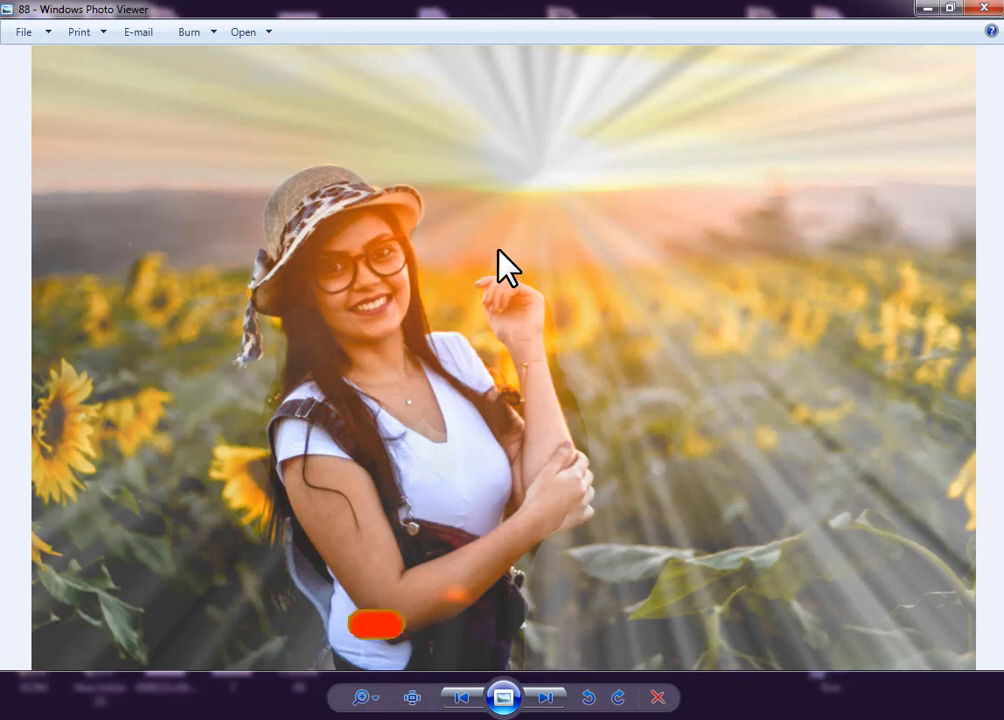
{"action": "left_click", "coordinate": [991, 10]}
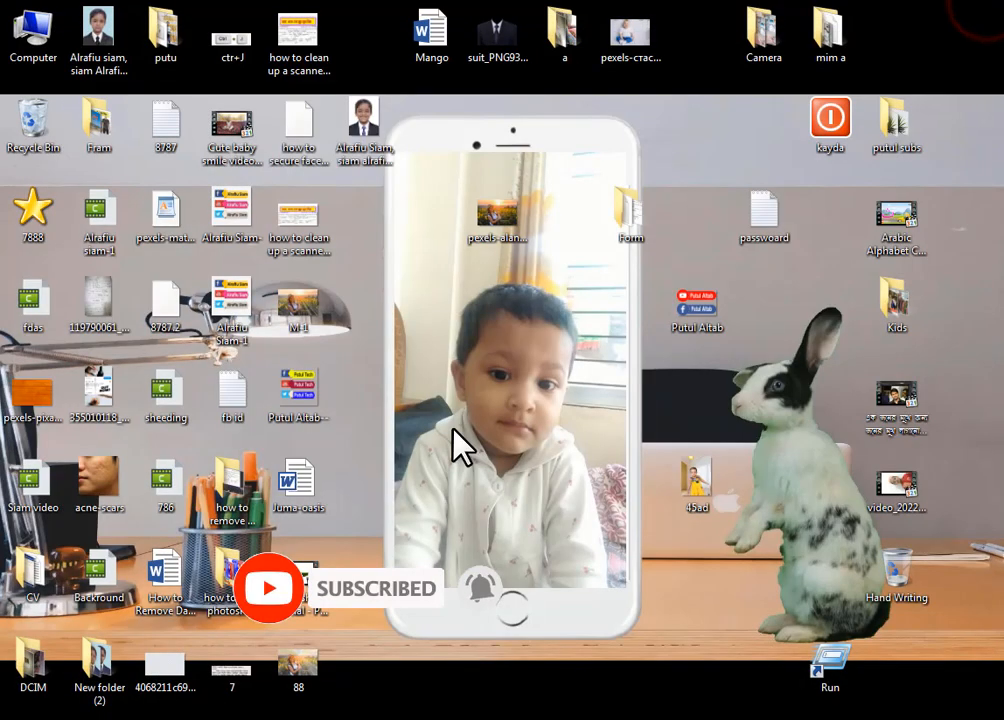
- View the M-1 image for comparison, close it, and reopen the exported image 88
{"action": "double_click", "coordinate": [307, 322]}
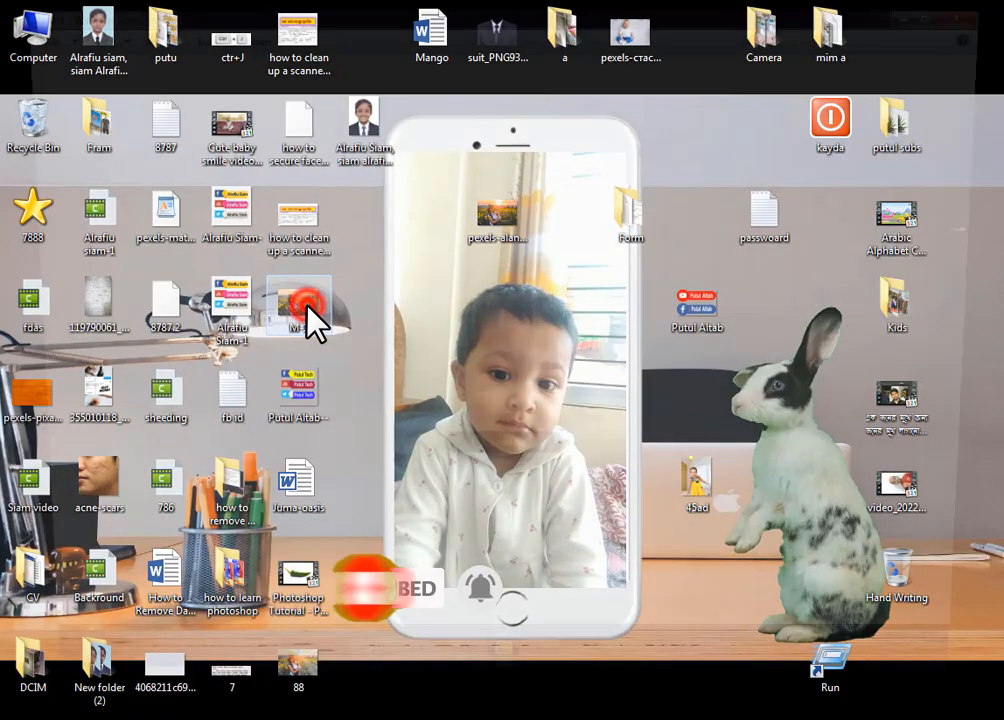
{"action": "left_click", "coordinate": [995, 10]}
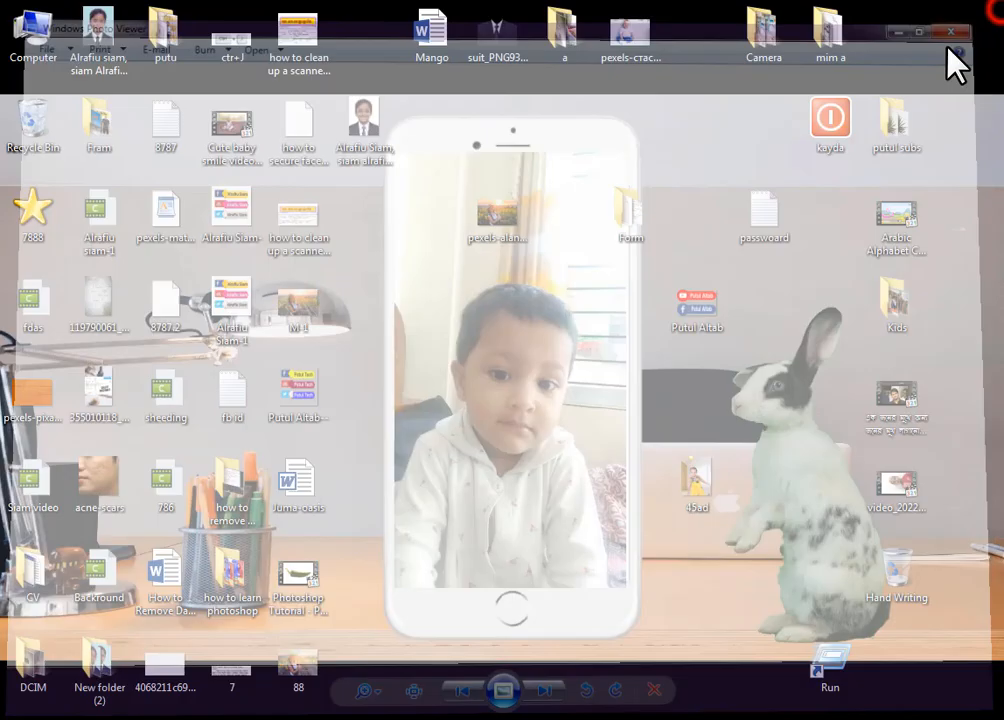
{"action": "left_click", "coordinate": [305, 660]}
{"action": "double_click", "coordinate": [305, 648]}
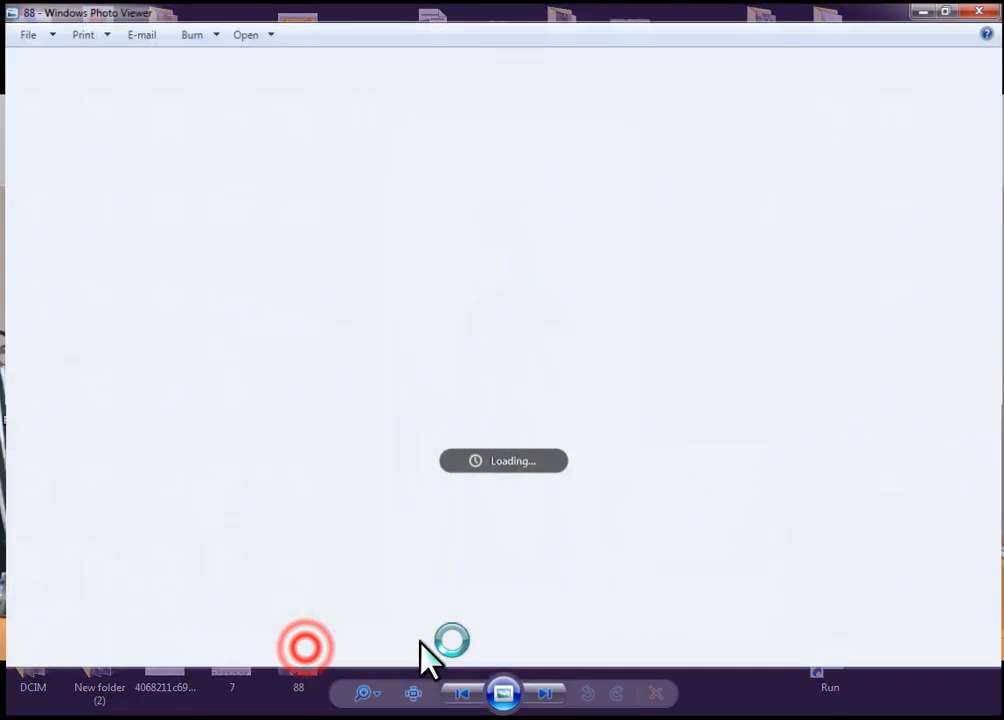